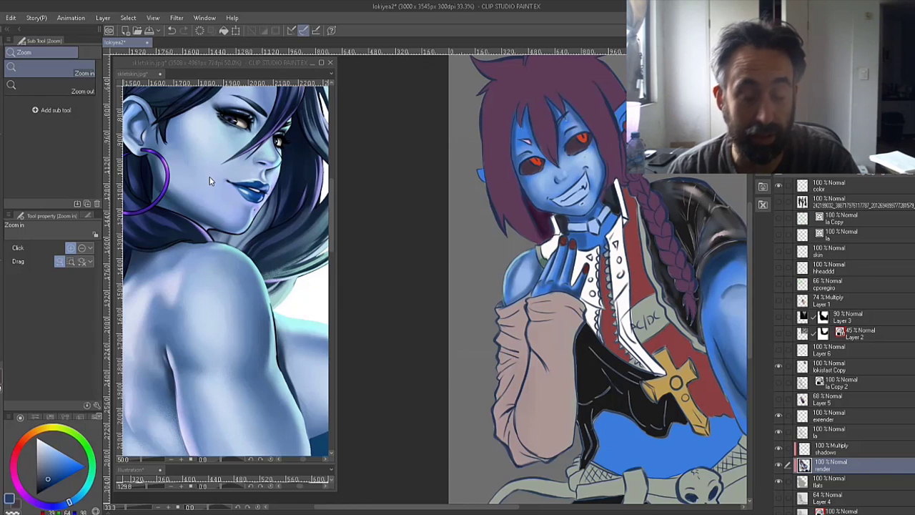
- Open 1.jpg, view the flat-coloured version of the character, and close the file
left_click(1, 17)
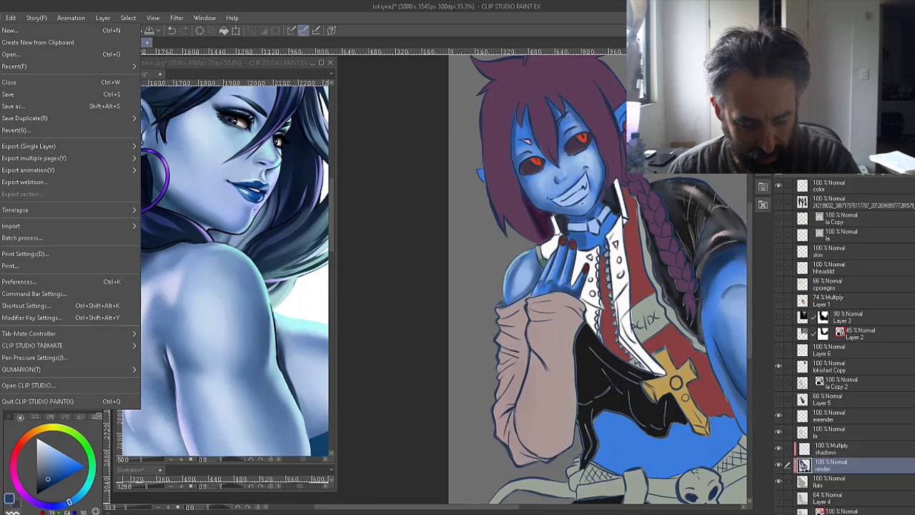
left_click(16, 54)
double_click(549, 217)
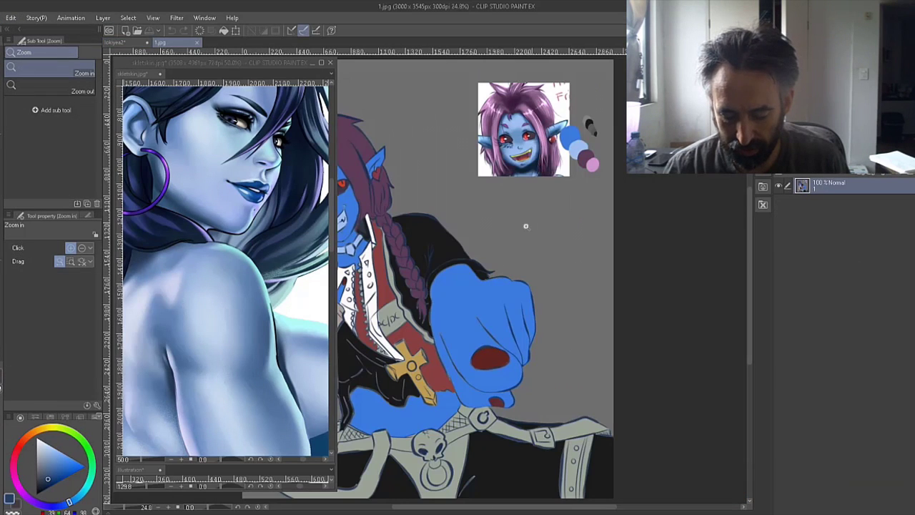
left_click_drag(474, 234, 571, 219)
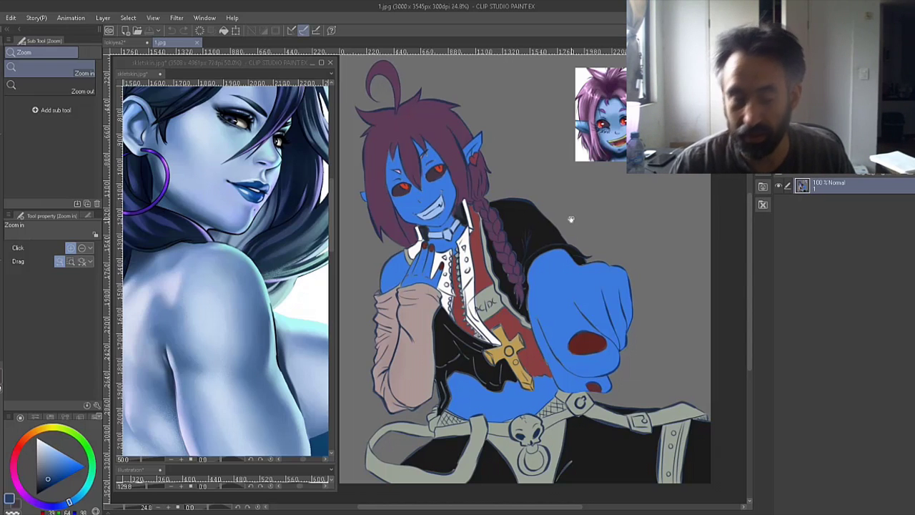
left_click(198, 44)
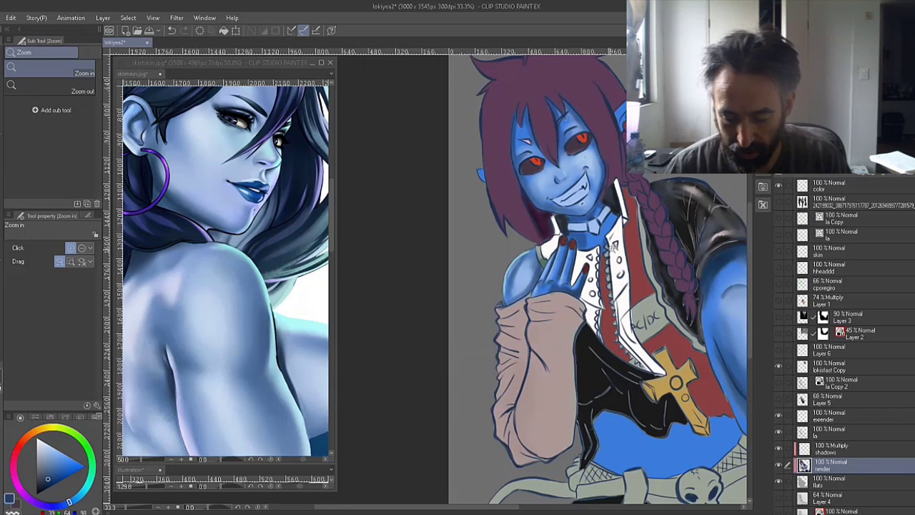
- Compare the skin shading on the skletskin.jpg reference's arm with the shading on the character's face and outstretched arm
left_click_drag(620, 278, 495, 271)
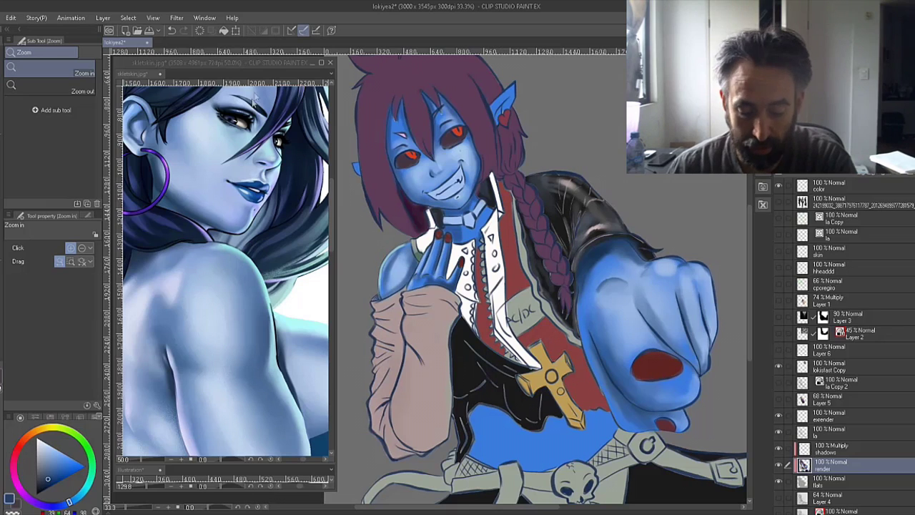
left_click(263, 277)
left_click_drag(283, 284, 255, 193)
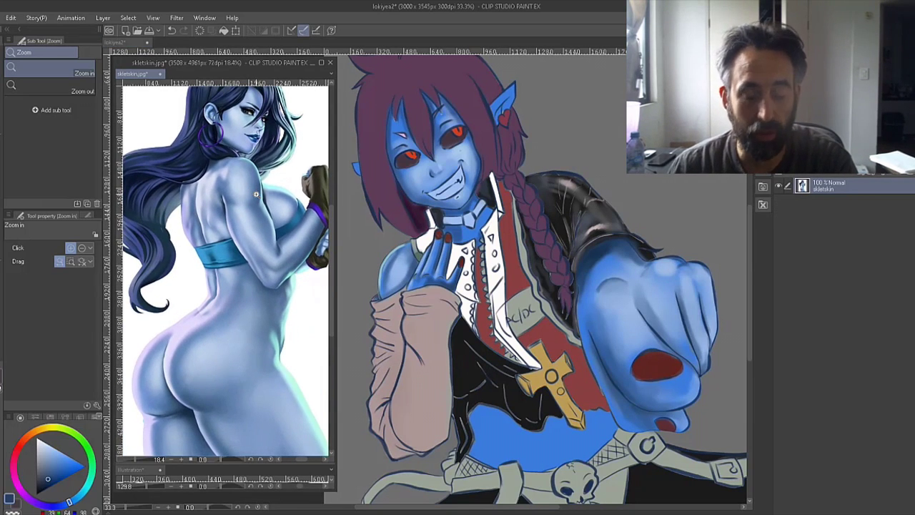
scroll(274, 257, "up", 5)
left_click_drag(274, 256, 276, 256)
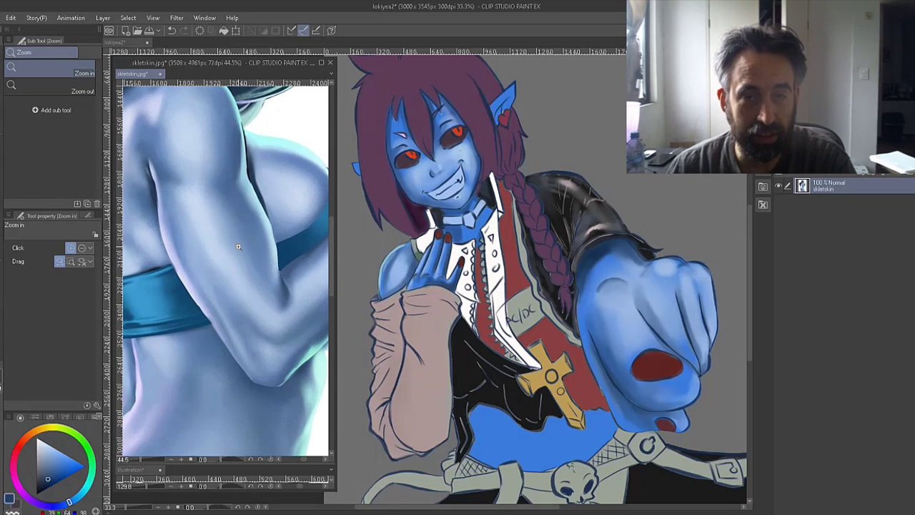
left_click(676, 308)
left_click_drag(674, 314, 571, 301)
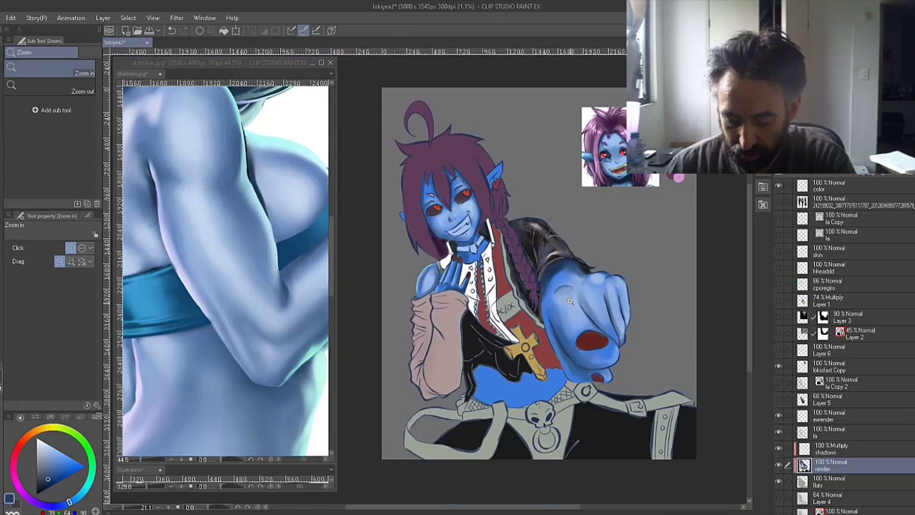
scroll(458, 217, "up", 10)
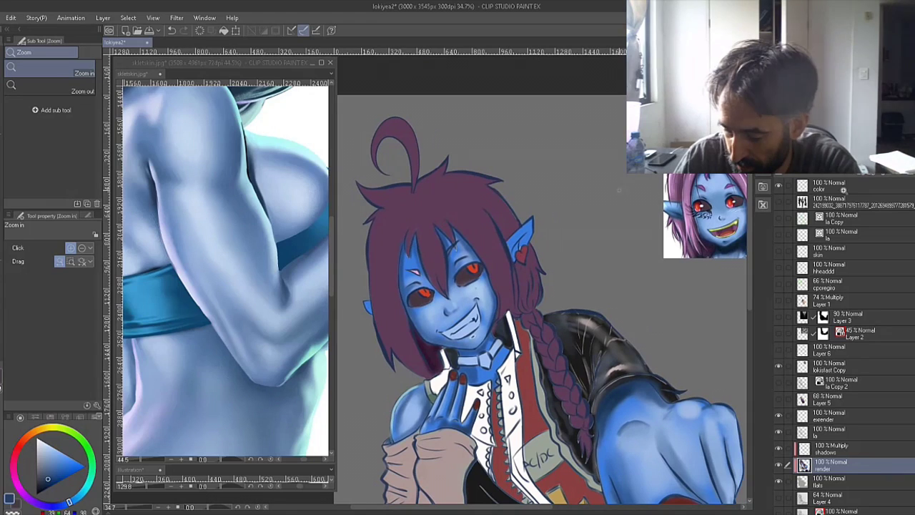
- Add a new layer above the color layer and set the Lighter pencil memo fav brush to yellow at size 80
key("p")
key("ctrl+shift+n")
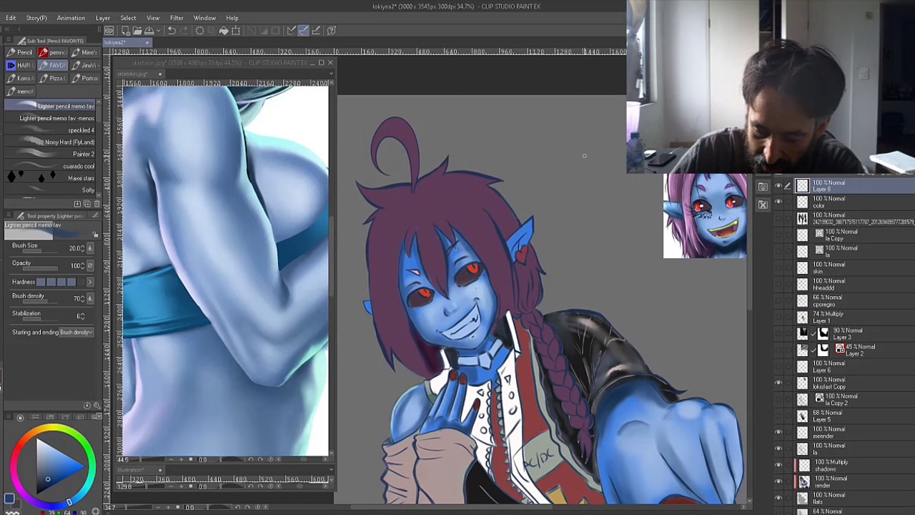
left_click(57, 426)
left_click(65, 462)
key("bracketright")
key("bracketright")
key("bracketright")
key("bracketright")
key("bracketright")
key("bracketright")
key("bracketright")
- Draw yellow light-direction arrows near the character's hair, above the outstretched arm, and beside the bare shoulder
mouse_move(567, 178)
left_mouse_down()
mouse_move(571, 124)
mouse_move(608, 190)
mouse_move(654, 114)
mouse_move(581, 169)
left_mouse_up()
left_click_drag(740, 227, 629, 226)
left_click_drag(686, 177, 624, 301)
mouse_move(614, 253)
left_mouse_down()
mouse_move(627, 318)
mouse_move(682, 289)
mouse_move(648, 316)
left_mouse_up()
key("ctrl+space")
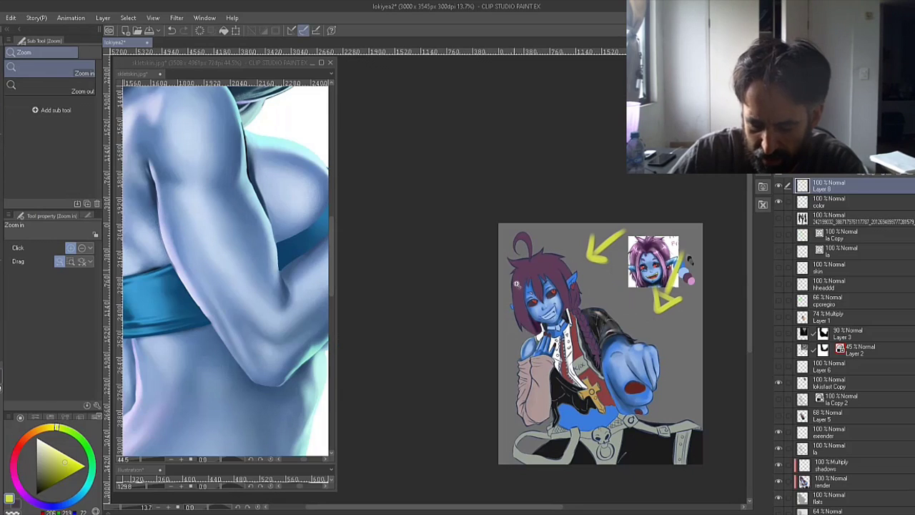
key("p")
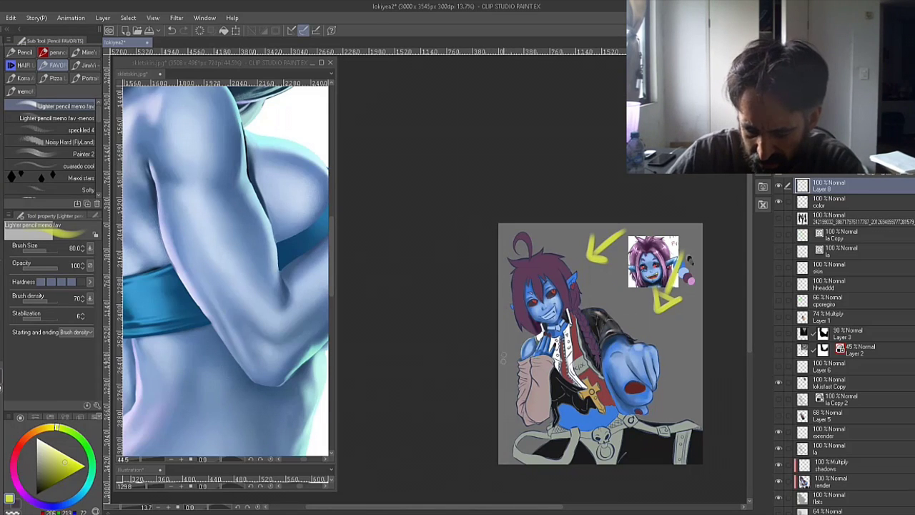
left_click_drag(503, 351, 512, 362)
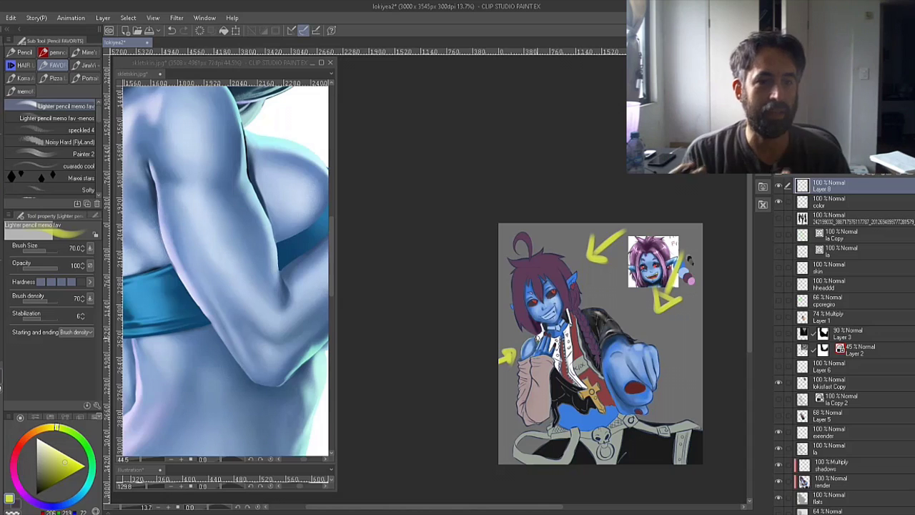
- Draw four yellow light-direction arrows around the whole figure in skletskin.jpg, two beside the head and two beside the hips
key("ctrl+space")
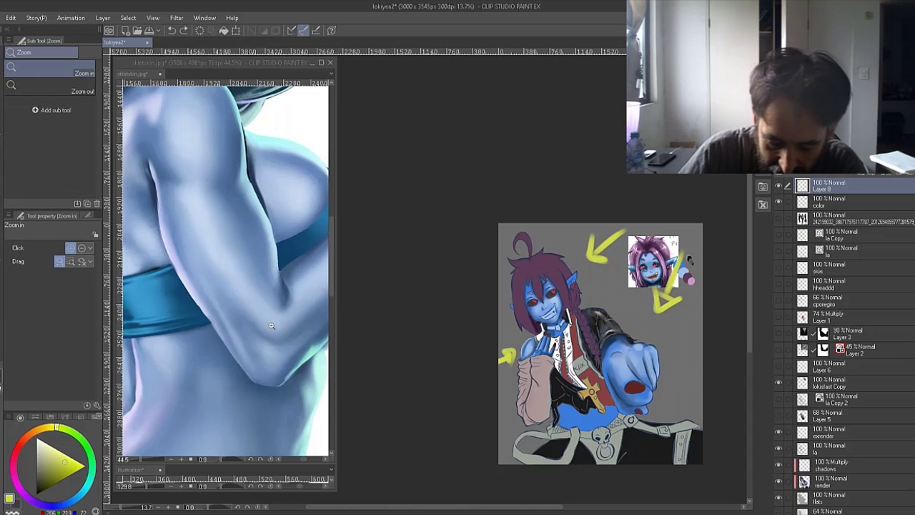
left_click_drag(274, 327, 265, 337)
scroll(265, 338, "down", 2)
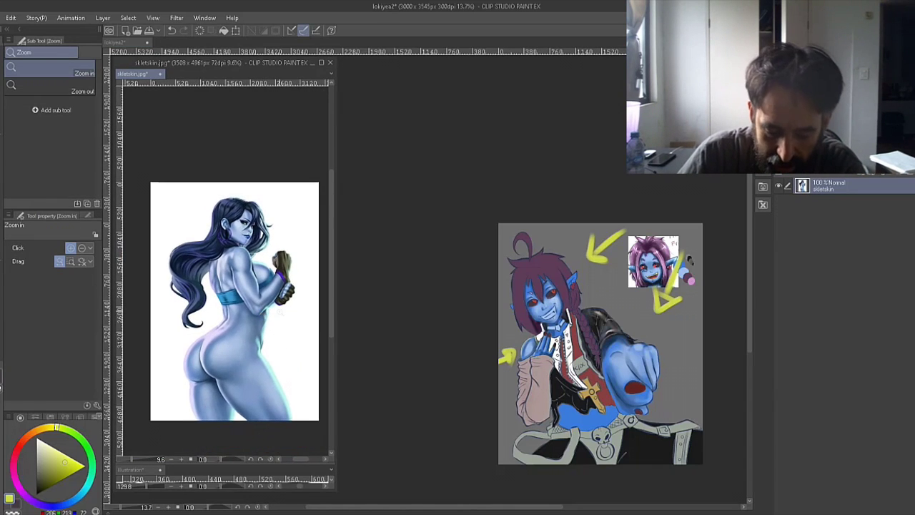
key("p")
mouse_move(284, 355)
left_mouse_down()
mouse_move(294, 345)
mouse_move(293, 365)
left_mouse_up()
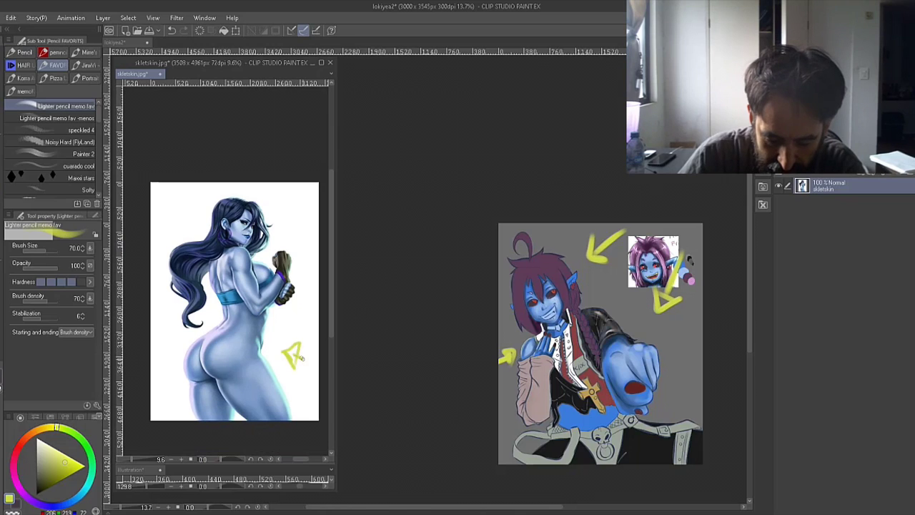
left_click_drag(161, 353, 177, 364)
left_click_drag(175, 199, 191, 223)
left_click_drag(301, 191, 277, 209)
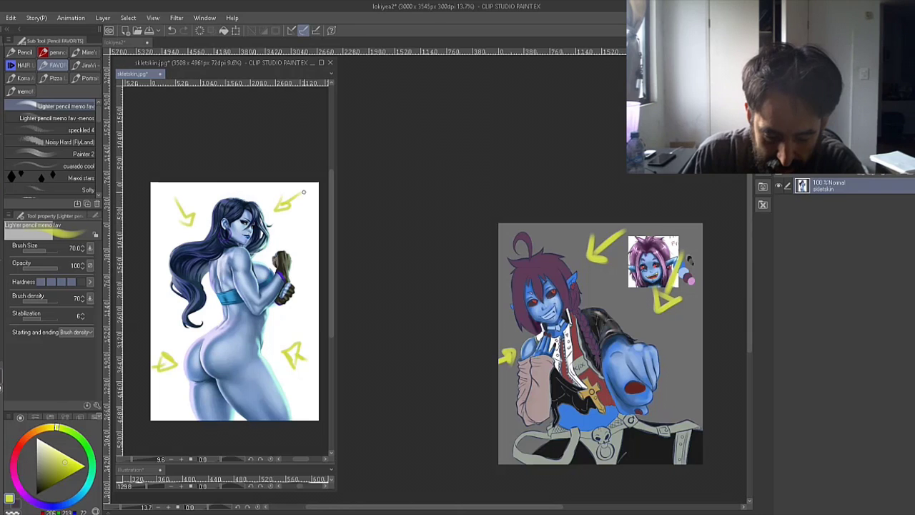
- Add a new layer above the skletskin layer and set its blending mode to Multiply
key("ctrl+shift+n")
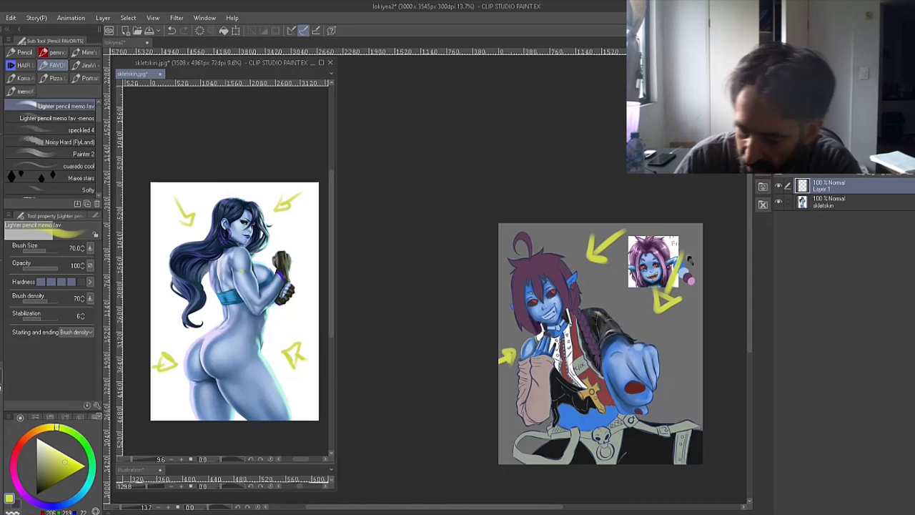
left_click(827, 149)
left_click(828, 177)
- Sample a light blue from the reference figure's skin and enlarge the Skin Brush 60% to size 700
key("b")
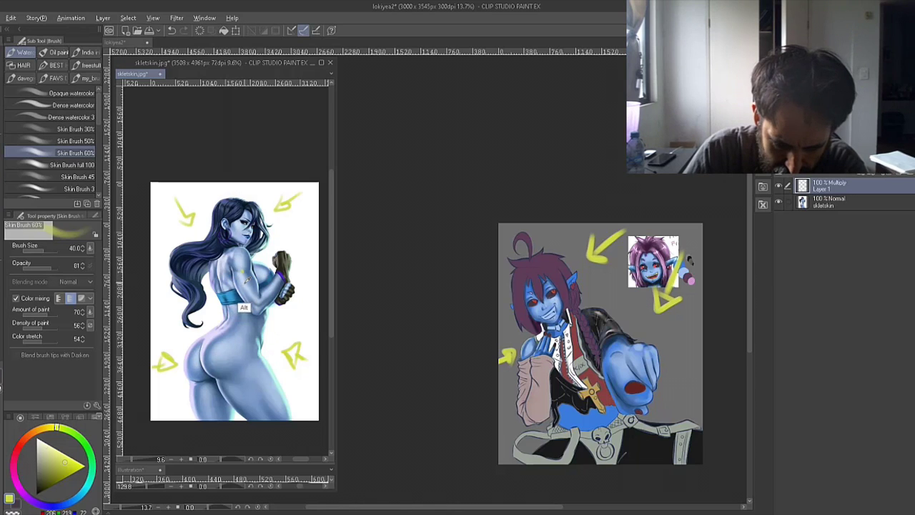
left_click(247, 281, "alt")
key("bracketright")
key("bracketright")
key("bracketright")
key("bracketright")
key("bracketright")
key("bracketright")
key("bracketright")
key("bracketright")
key("bracketright")
key("bracketright")
key("bracketright")
key("bracketright")
key("bracketright")
key("bracketright")
key("bracketright")
key("bracketright")
key("bracketright")
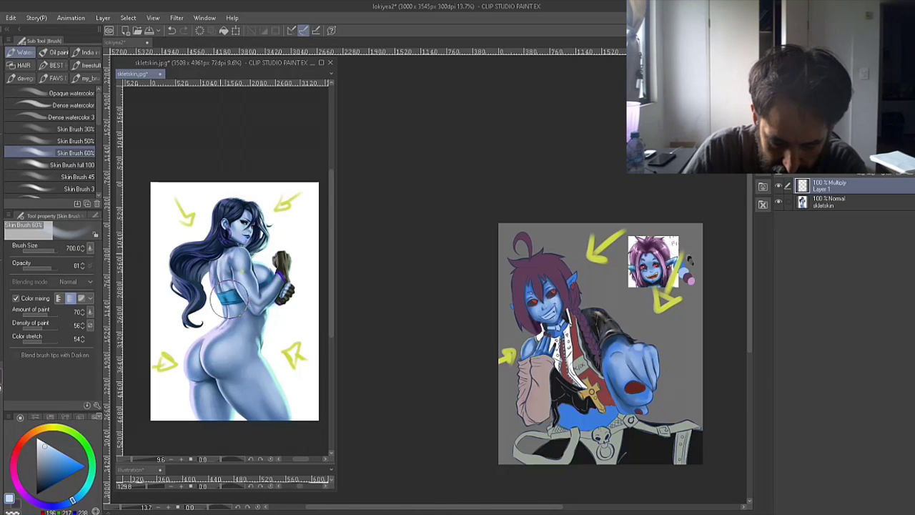
- Paint broad flat shadows over the figure's back, hair and hips with the G-pen at size 1000, in light and mid blue
key("p")
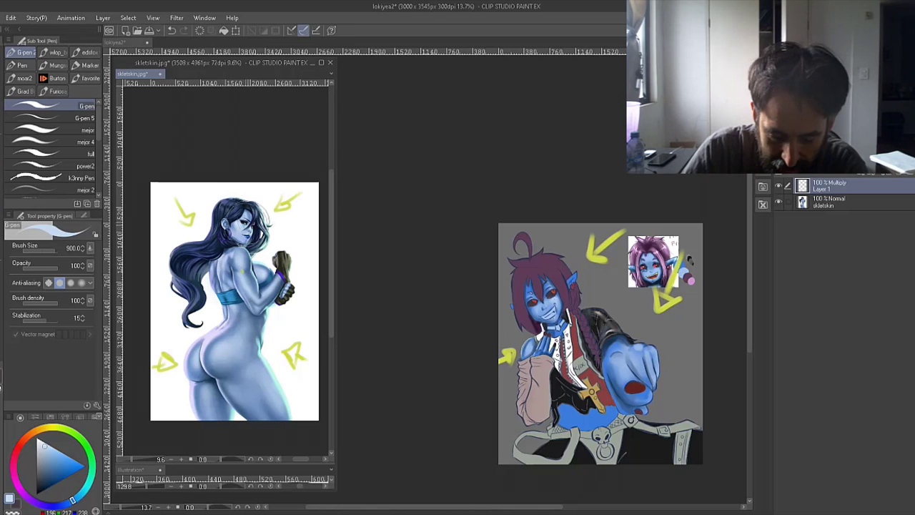
key("bracketright")
mouse_move(214, 230)
left_mouse_down()
mouse_move(219, 287)
mouse_move(194, 366)
mouse_move(215, 339)
mouse_move(183, 243)
mouse_move(194, 275)
mouse_move(203, 211)
left_mouse_up()
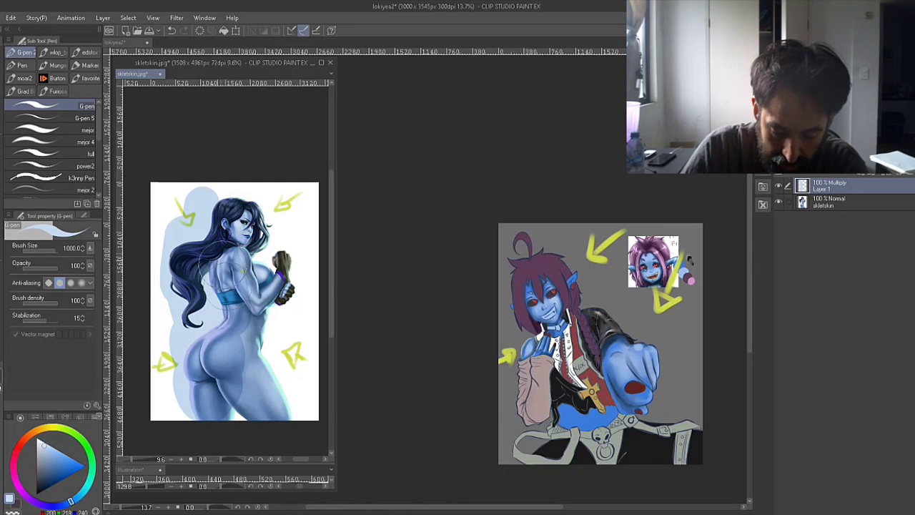
left_click(225, 353, "alt")
mouse_move(223, 325)
left_mouse_down()
mouse_move(212, 353)
mouse_move(214, 384)
mouse_move(223, 313)
mouse_move(203, 206)
mouse_move(206, 333)
mouse_move(187, 393)
mouse_move(208, 374)
mouse_move(204, 209)
mouse_move(212, 333)
left_mouse_up()
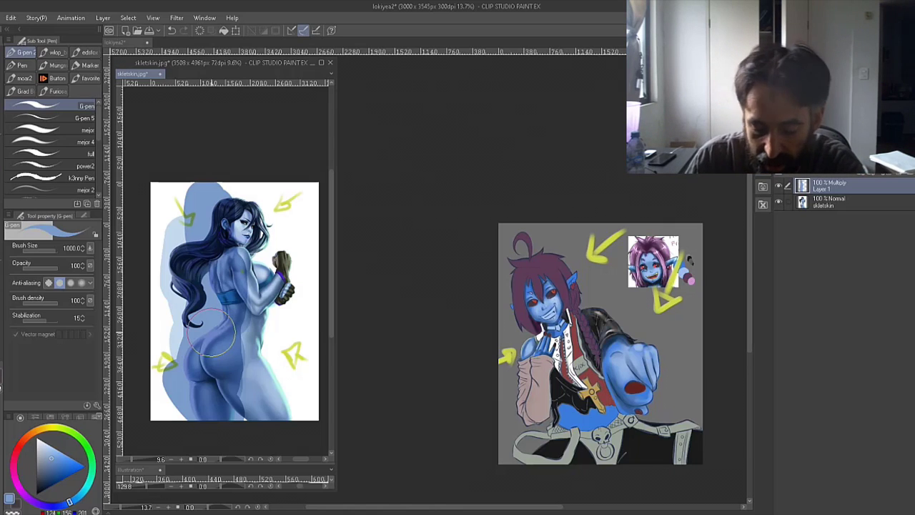
- Hide the Multiply shadow layer and inspect the reference figure's original skin shading
left_click_drag(244, 284, 270, 199)
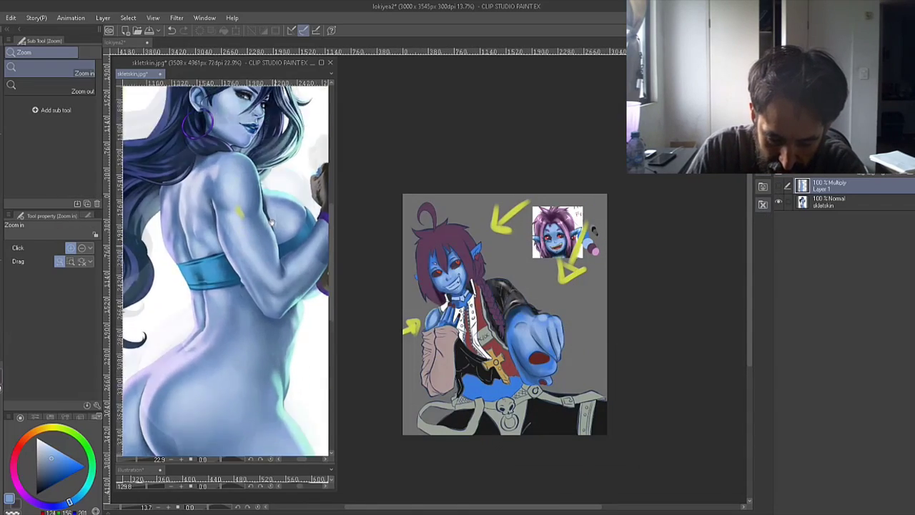
left_click_drag(288, 250, 260, 254)
left_click_drag(276, 256, 270, 264)
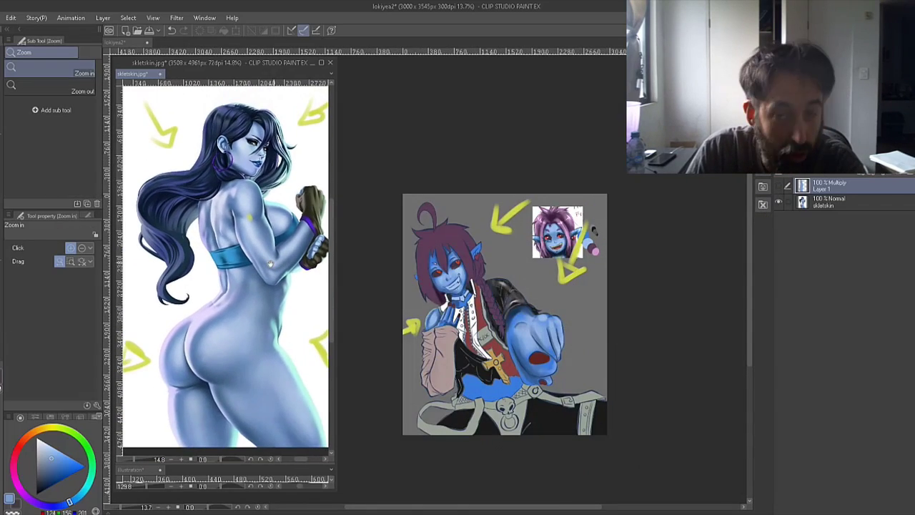
- Sample the dark purple of the hair shadow beside the character's neck for the Skin Brush 60%
left_click_drag(522, 271, 602, 284)
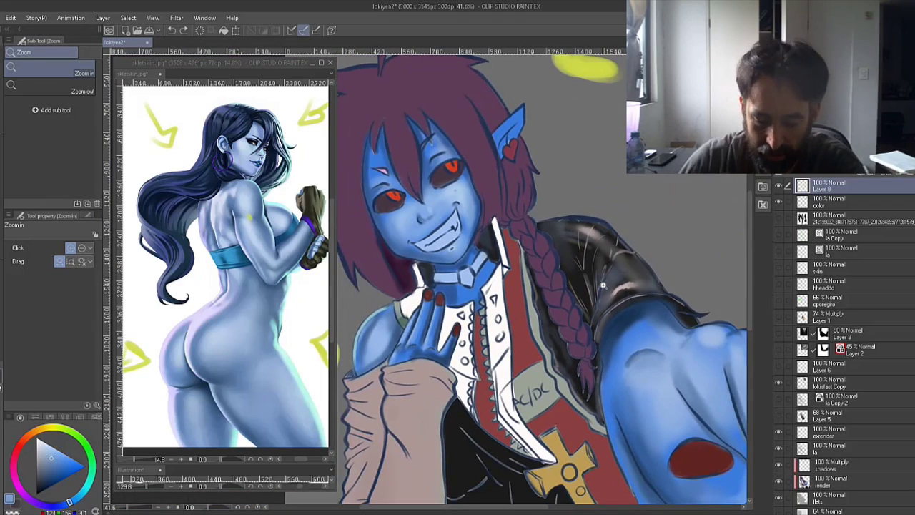
left_click_drag(438, 244, 516, 312)
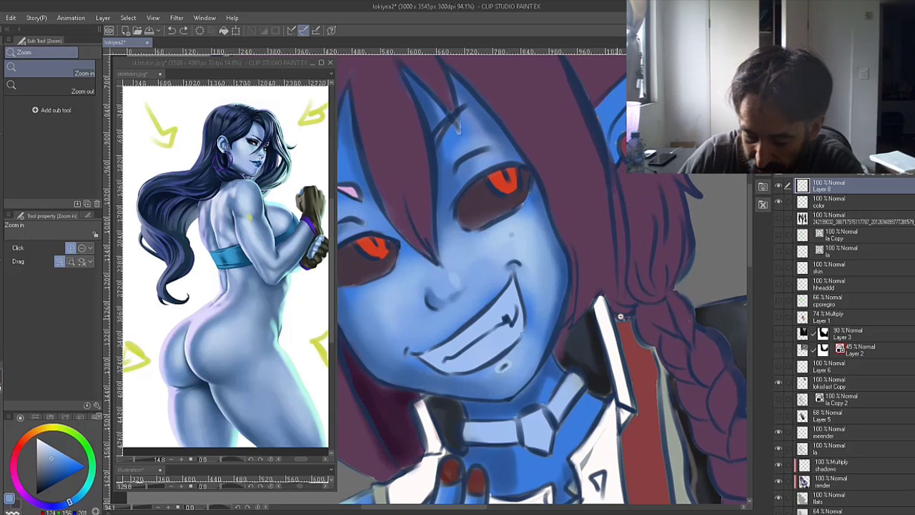
left_click_drag(620, 317, 569, 315)
key("b")
left_click(480, 380, "alt")
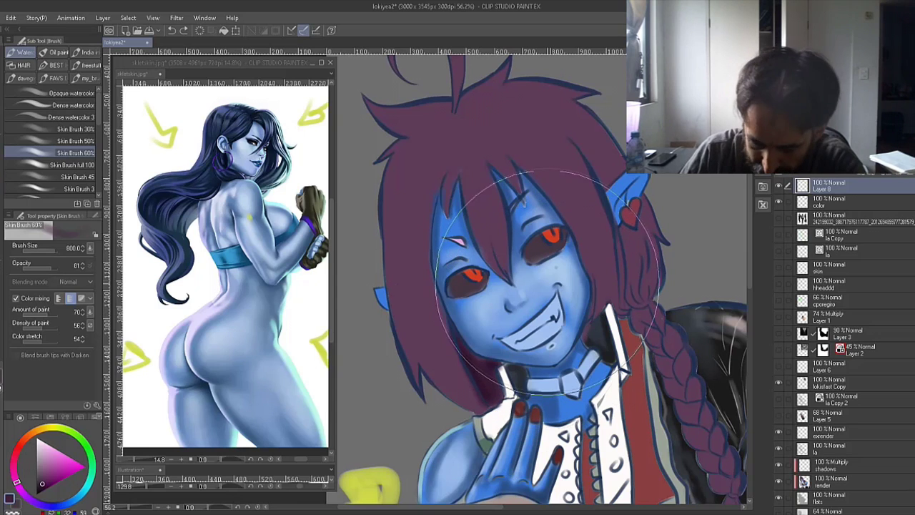
- Cycle from the pen through the Skin Brush 60% to the Hard eraser and set the eraser size to 900
key("ctrl+space")
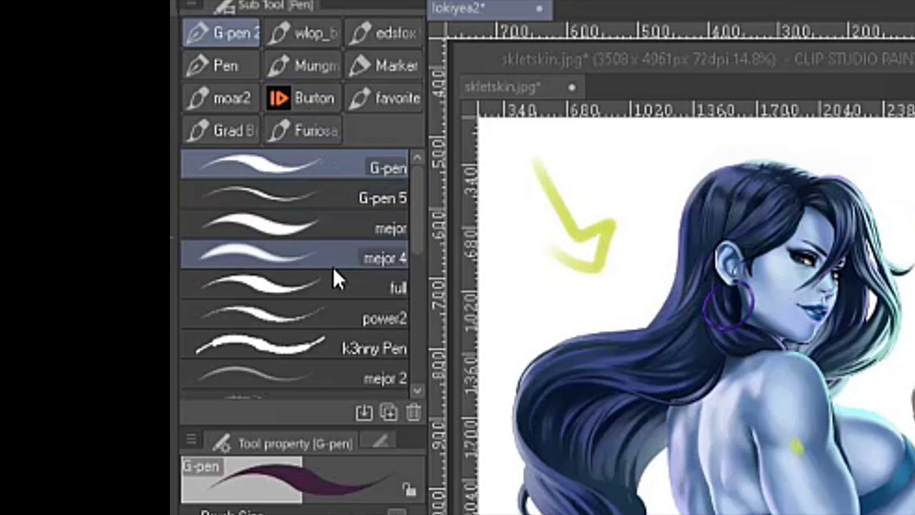
key("b")
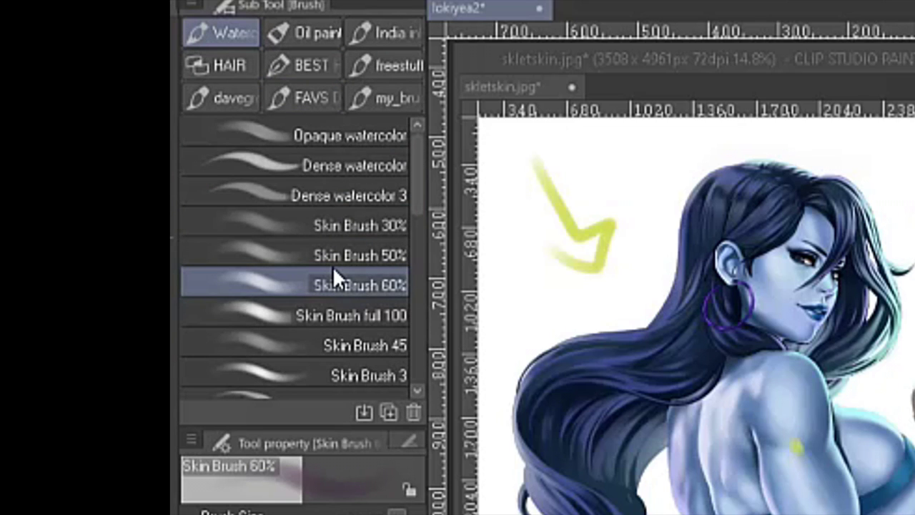
key("e")
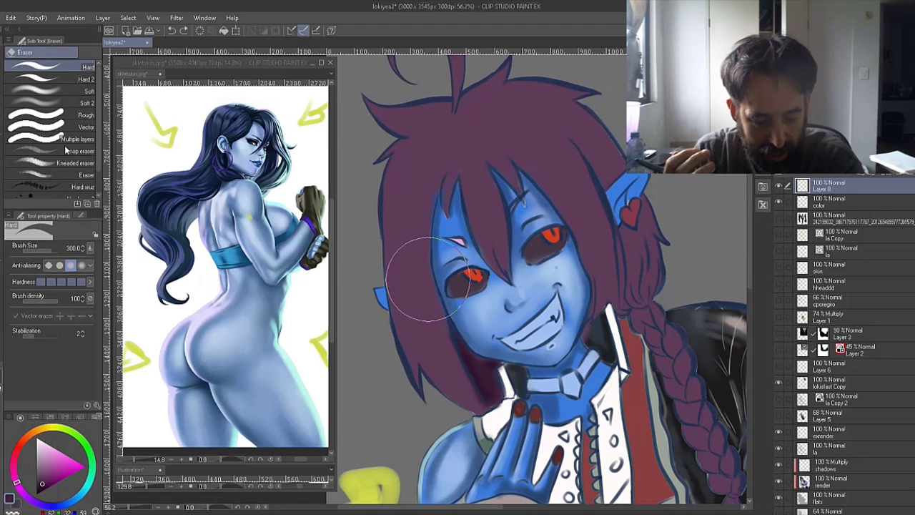
key("bracketright")
key("bracketright")
key("bracketright")
key("bracketright")
key("bracketright")
key("bracketright")
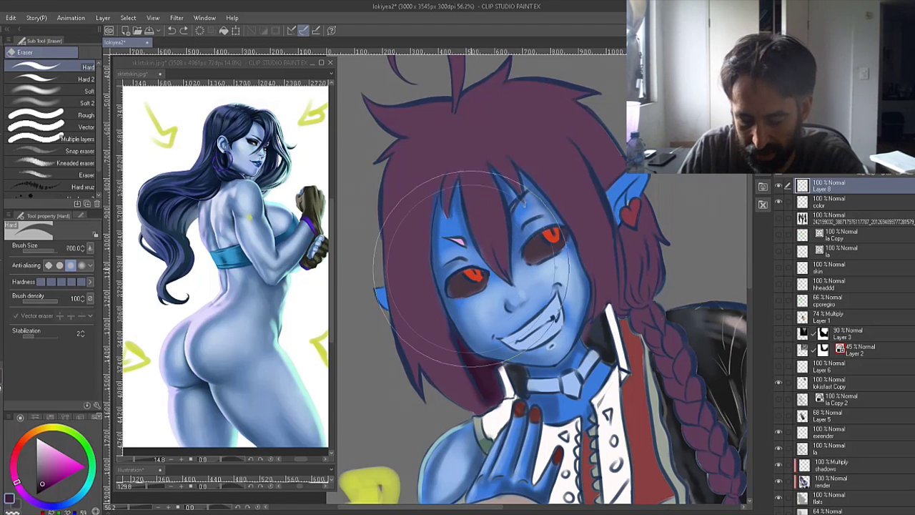
key("bracketleft")
key("bracketleft")
key("bracketleft")
key("bracketleft")
key("bracketleft")
key("bracketleft")
key("bracketleft")
key("bracketleft")
key("bracketleft")
key("bracketleft")
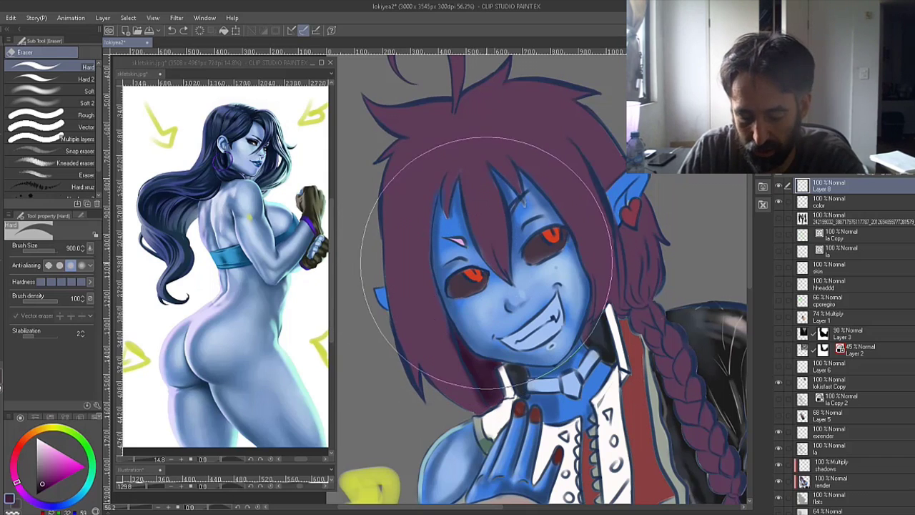
- Switch to the Object operation tool and from there to the Zoom in tool
key("o")
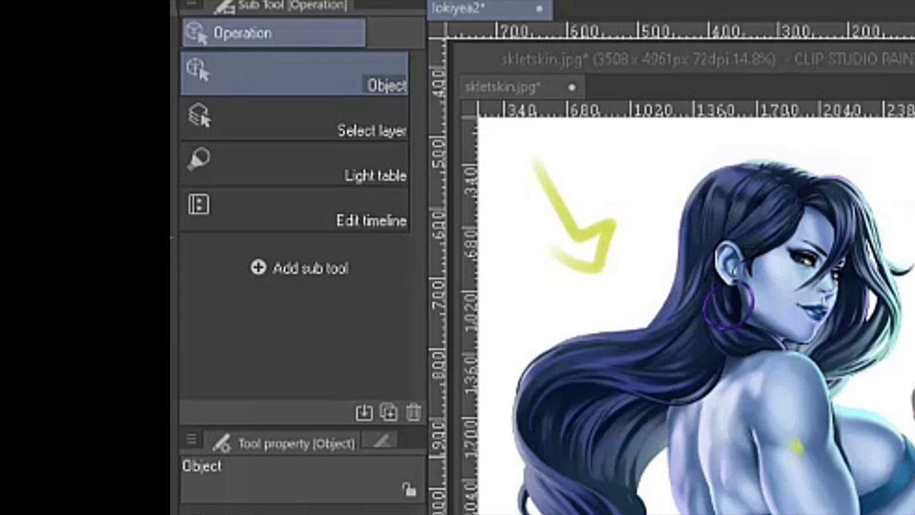
key("slash")
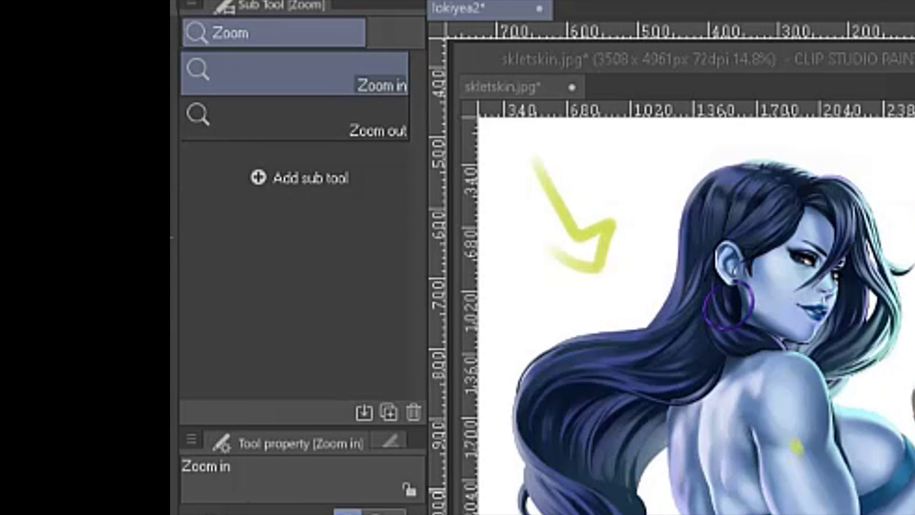
- Switch to the Blend 2 tool, and from there to the Marquee tools, cycling from Rectangle to Lasso
key("j")
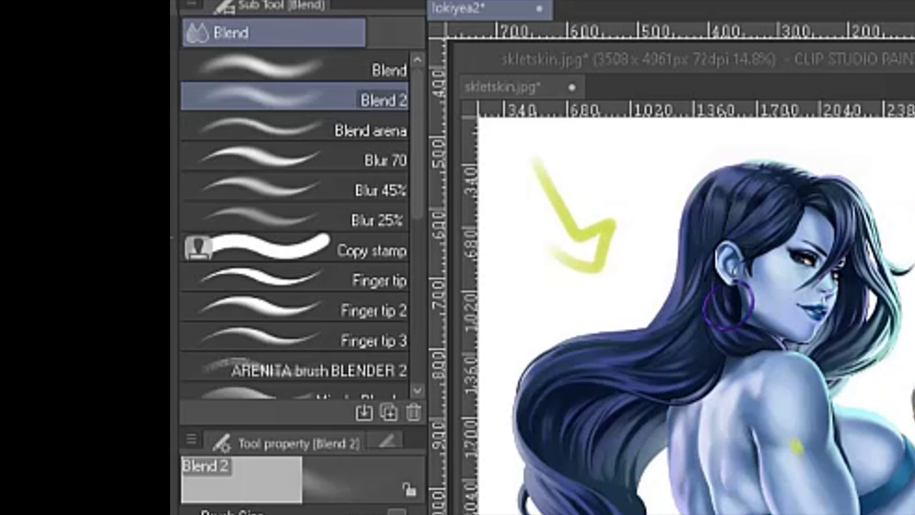
key("m")
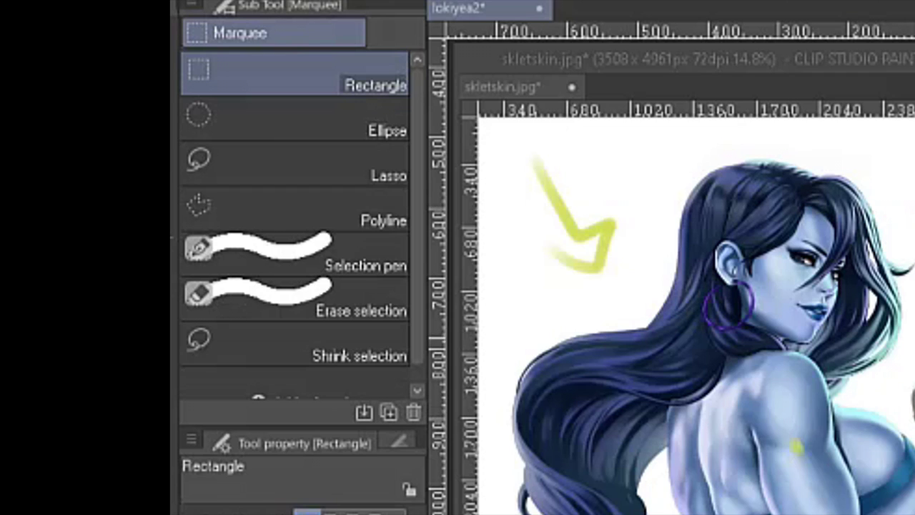
key("m")
key("m")
key("m")
key("m")
key("m")
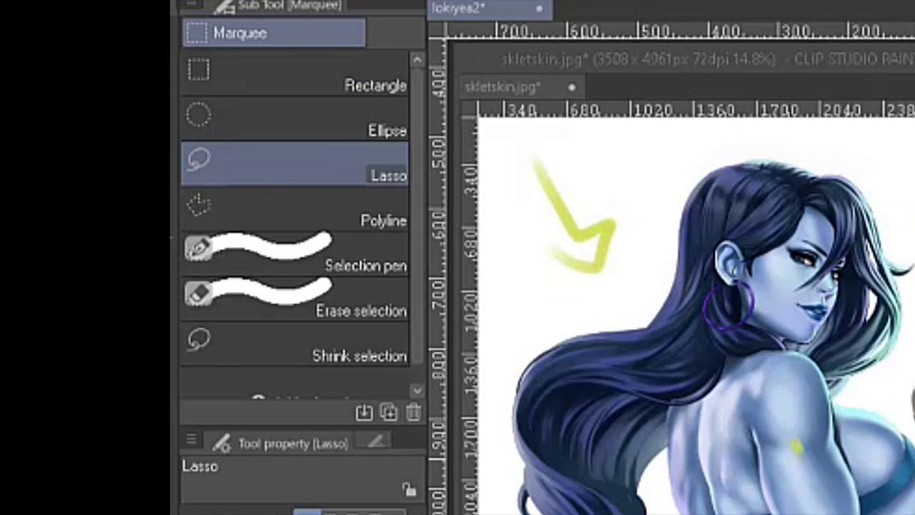
- Switch through the Curve figure tool and the Lighter pencil memo fav to Rotate, and tilt the character's canvas view
key("u")
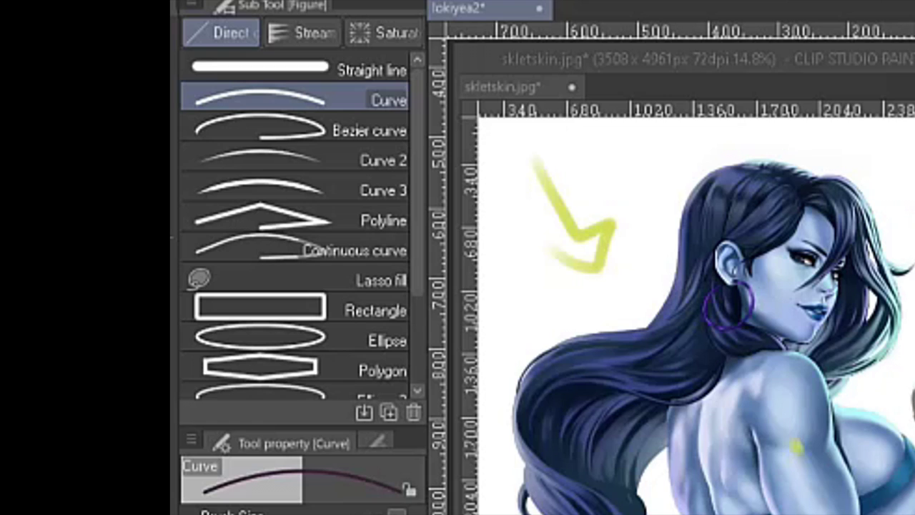
key("p")
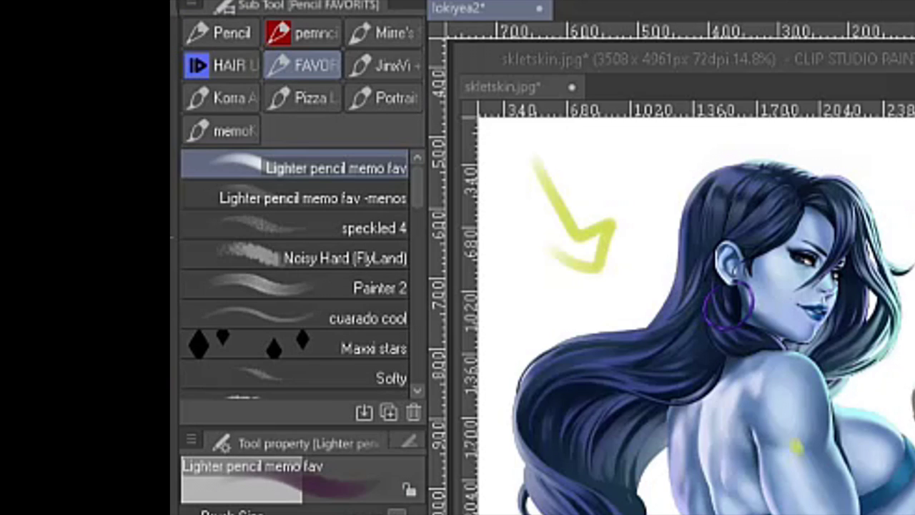
key("r")
left_click_drag(501, 418, 600, 284)
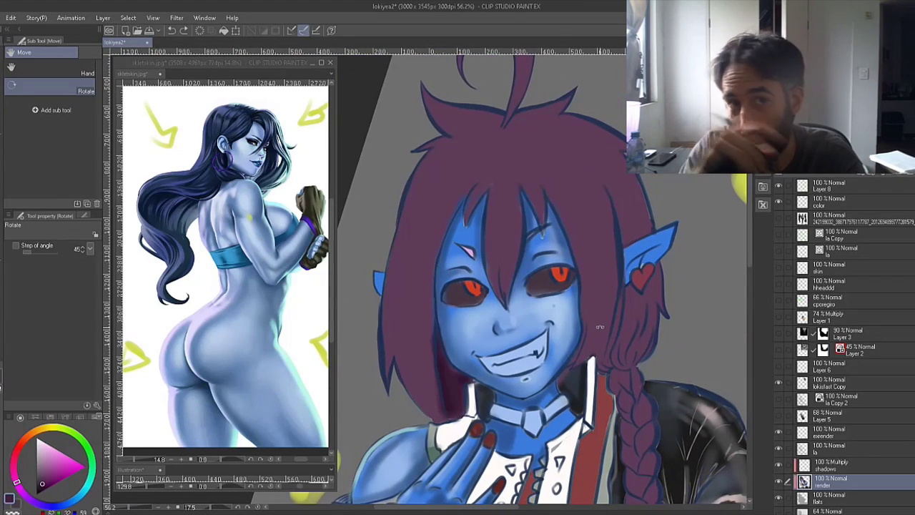
left_click_drag(600, 284, 650, 255)
- Cycle through the Auto select tool and the DIRT airbrush to the Pearl decoration brush
key("k")
key("w")
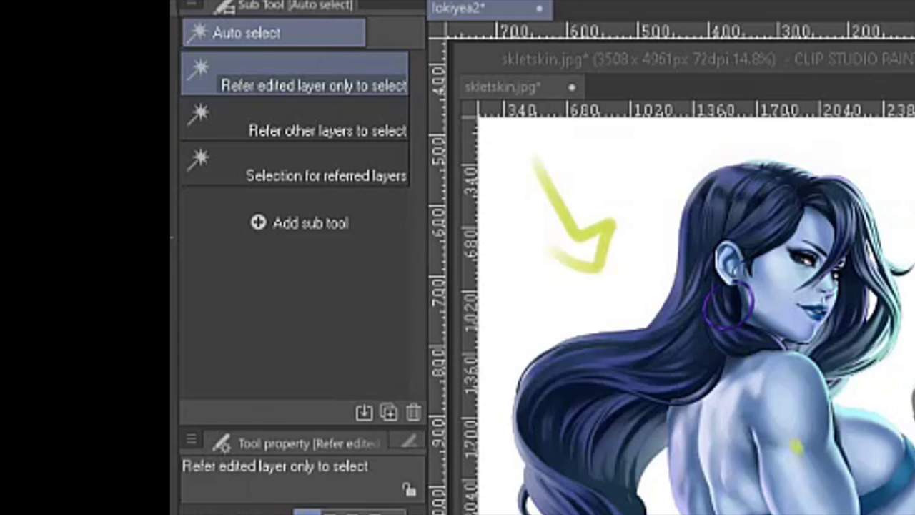
key("b")
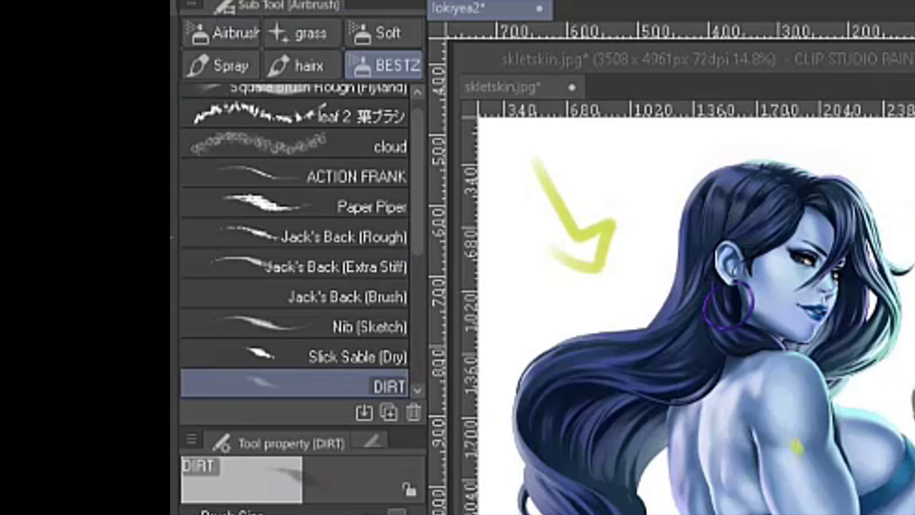
key("b")
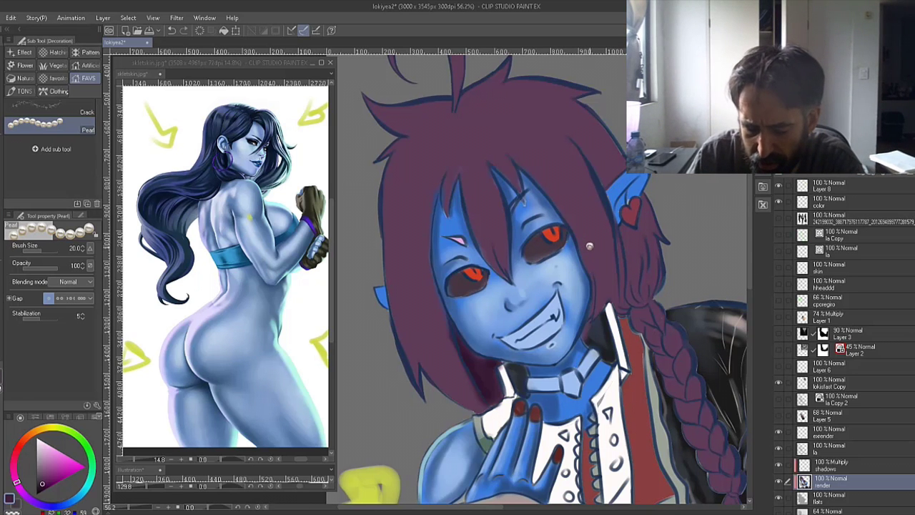
- Examine the character's face and fist up close alongside the reference figure's lit arm
key("p")
scroll(589, 245, "up", 2)
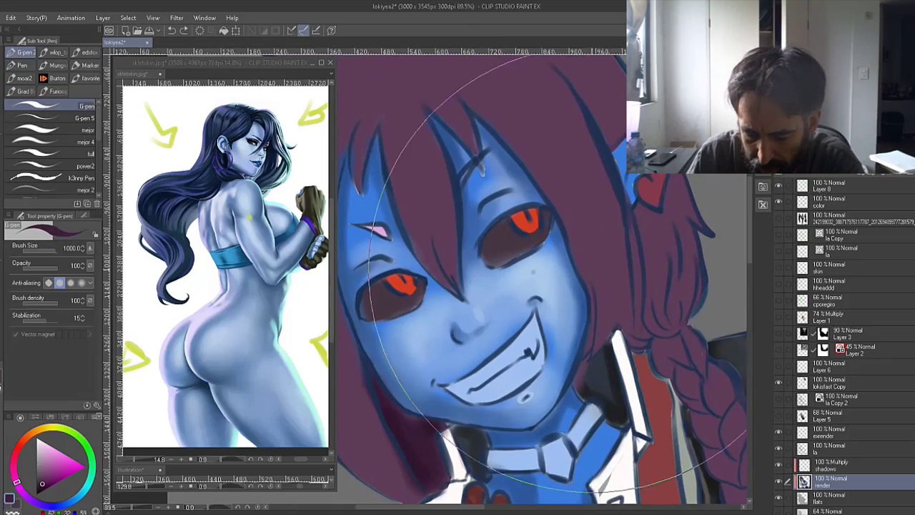
key("ctrl+space")
left_click_drag(635, 276, 358, 122)
left_click_drag(557, 279, 569, 320)
left_click_drag(312, 202, 281, 273)
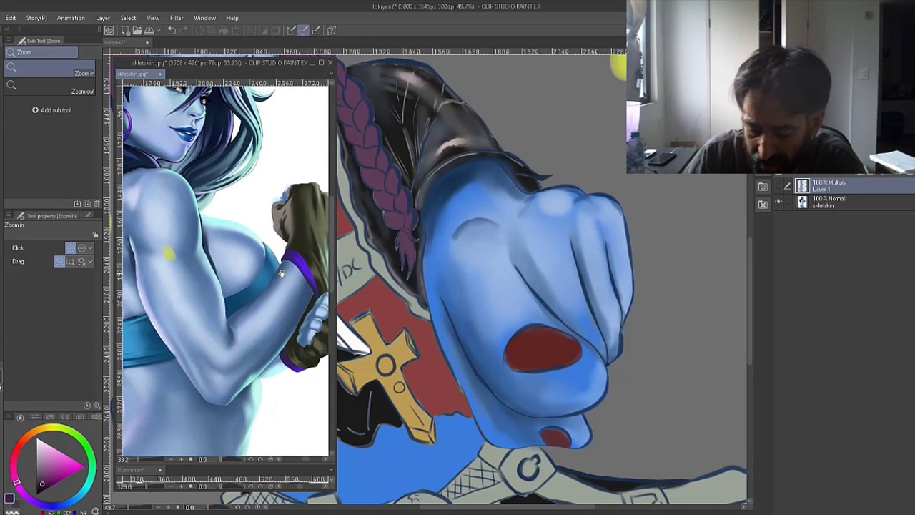
left_click_drag(608, 345, 609, 339)
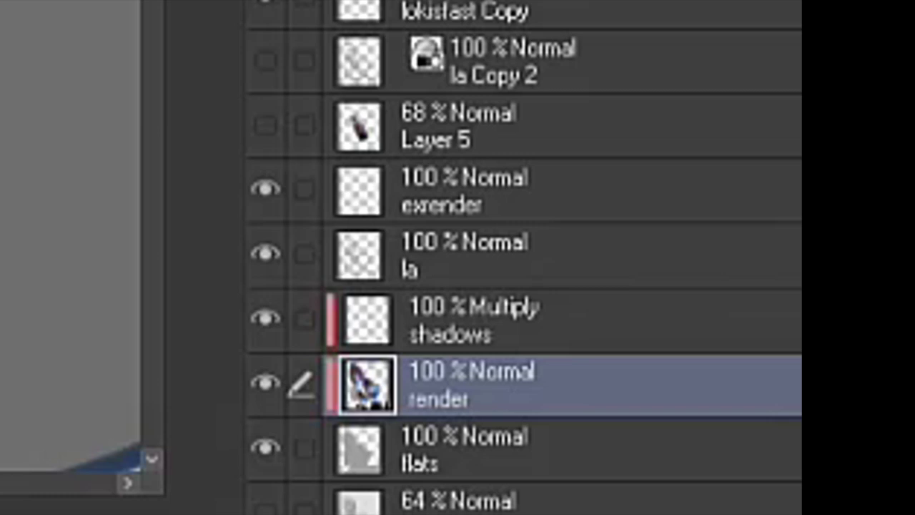
- On the render layer, sample the dark blue at the hand's shaded edge for the Skin Brush 30% and set its size to 20
scroll(747, 257, "down", 2)
left_click(457, 352)
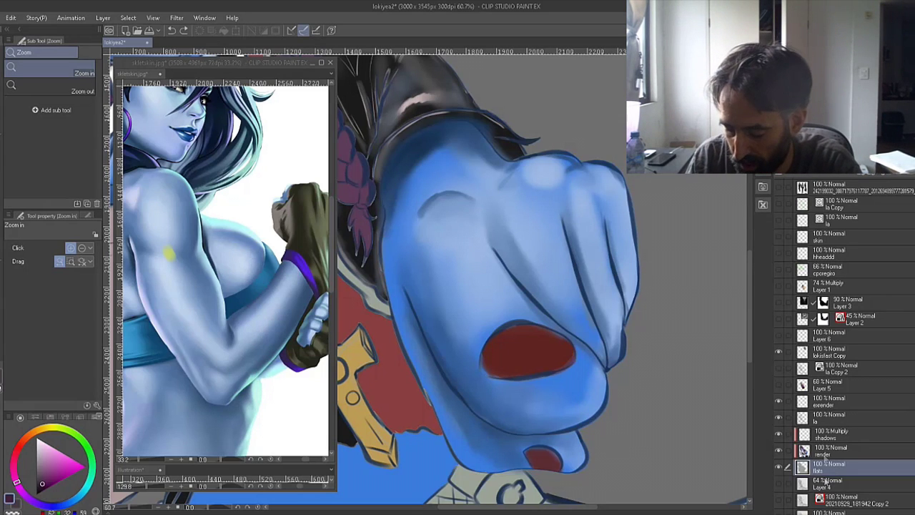
left_click(824, 456)
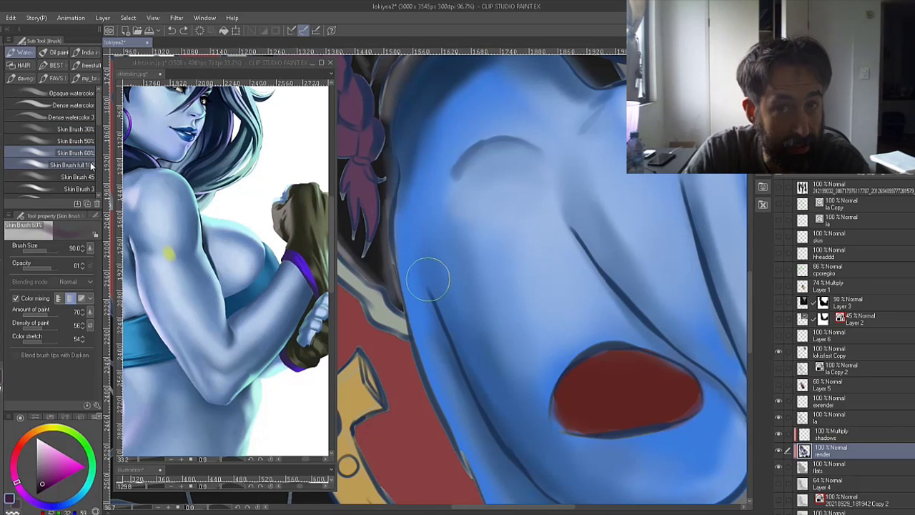
left_click(91, 130)
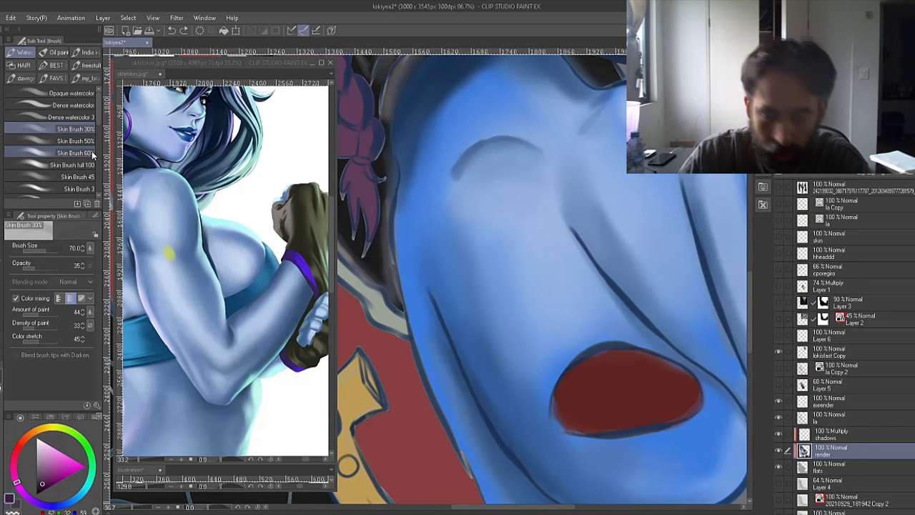
left_click(404, 149, "alt")
key("[")
key("[")
key("[")
key("[")
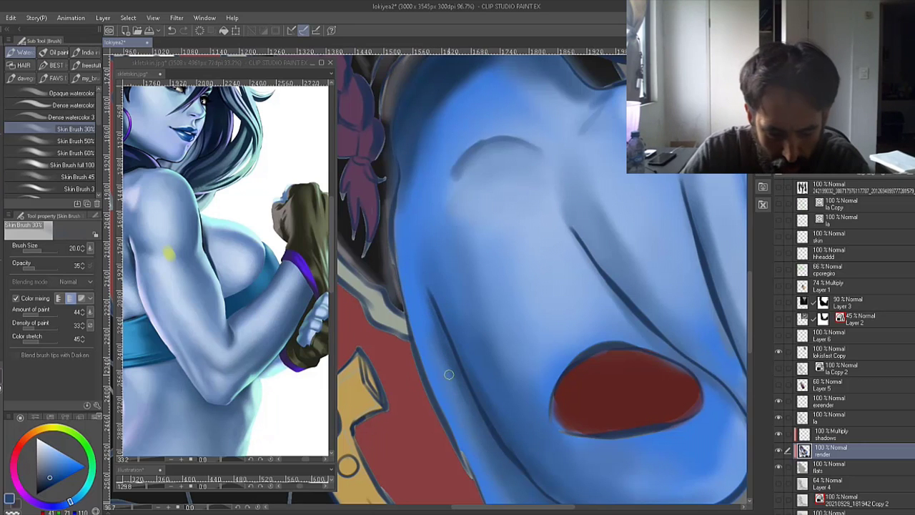
- Shade the blue hand along the long crease beside the large red nail with the Skin Brush 50%
left_click(88, 141)
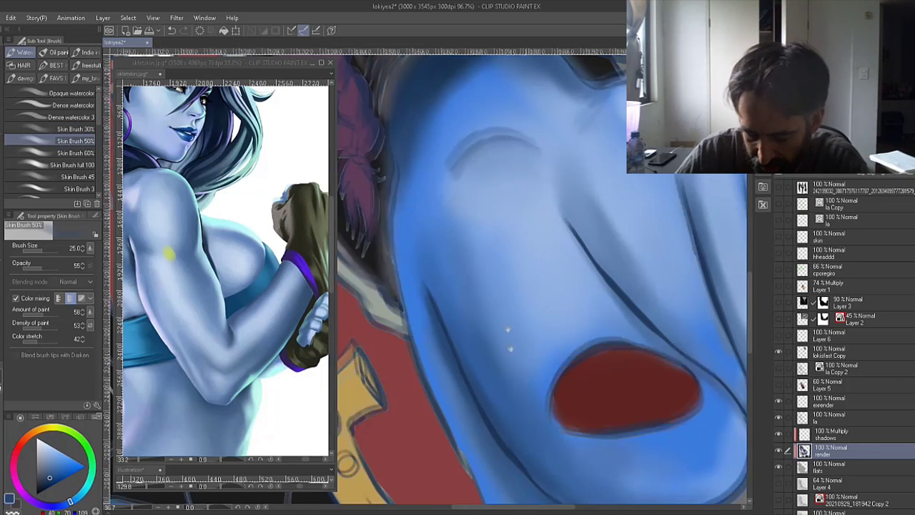
left_click_drag(526, 379, 503, 315)
left_click_drag(396, 191, 410, 228)
key("]")
key("]")
mouse_move(519, 427)
left_mouse_down()
mouse_move(507, 379)
mouse_move(551, 423)
mouse_move(602, 419)
left_mouse_up()
left_click_drag(528, 405, 650, 416)
- Extend the dark blue shading beneath the thumb toward the small red nail with the Skin Brush 50% at size 45
key("]")
left_click_drag(473, 350, 590, 415)
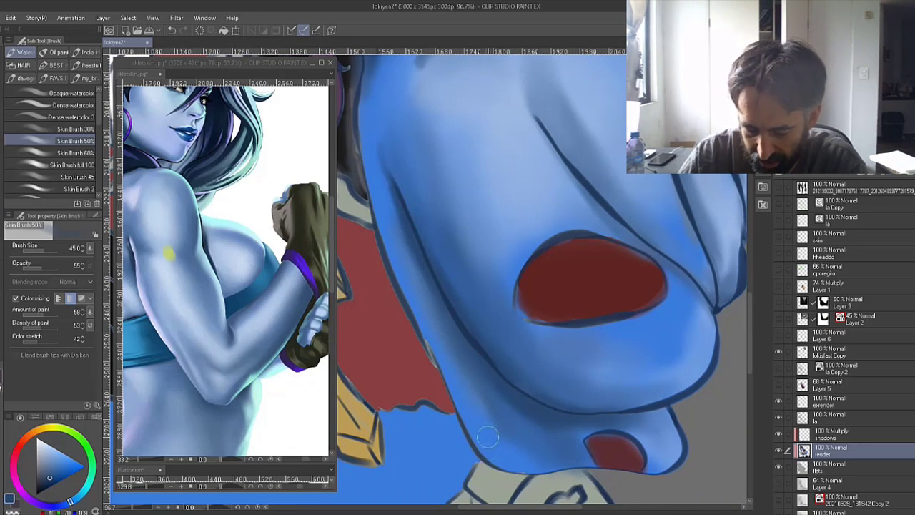
left_click_drag(517, 278, 536, 408)
left_click_drag(566, 277, 551, 308)
left_click_drag(676, 420, 573, 339)
left_click_drag(546, 456, 543, 336)
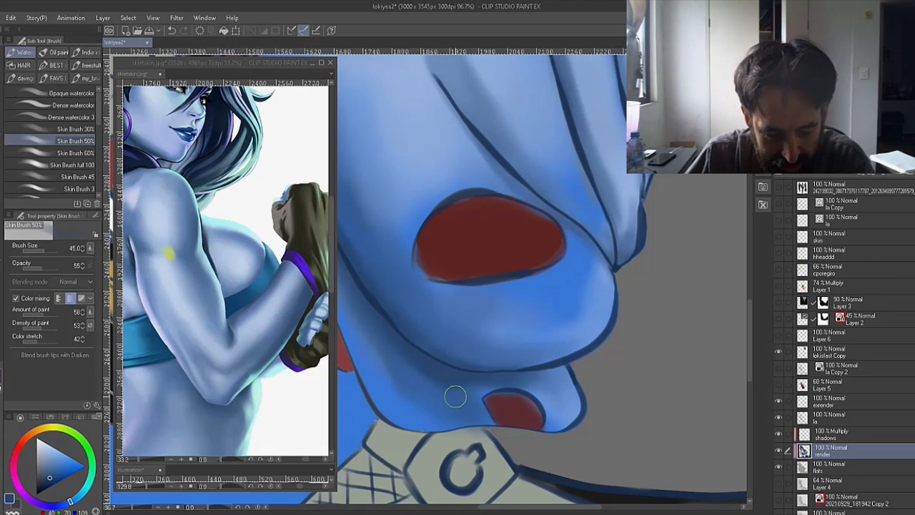
- Smooth the shading beneath the thumb using Blend 2 at size 50
key("j")
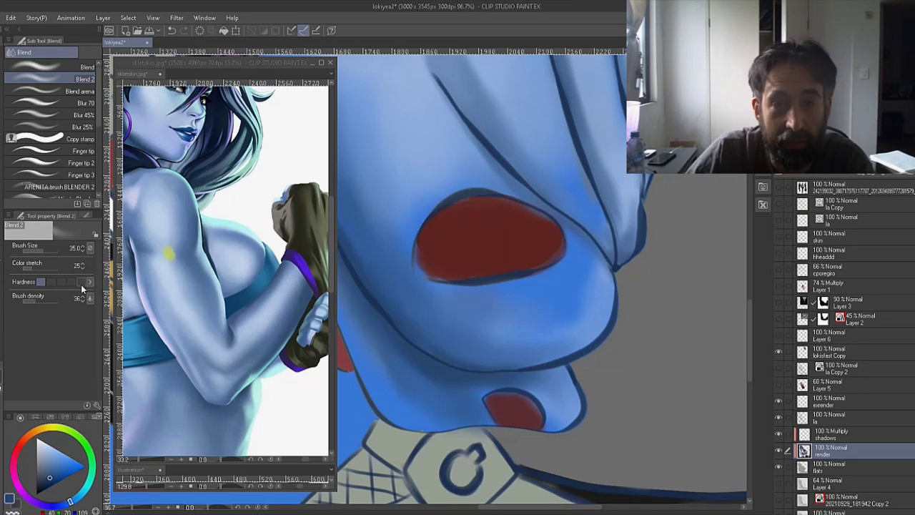
key("bracketright")
key("bracketright")
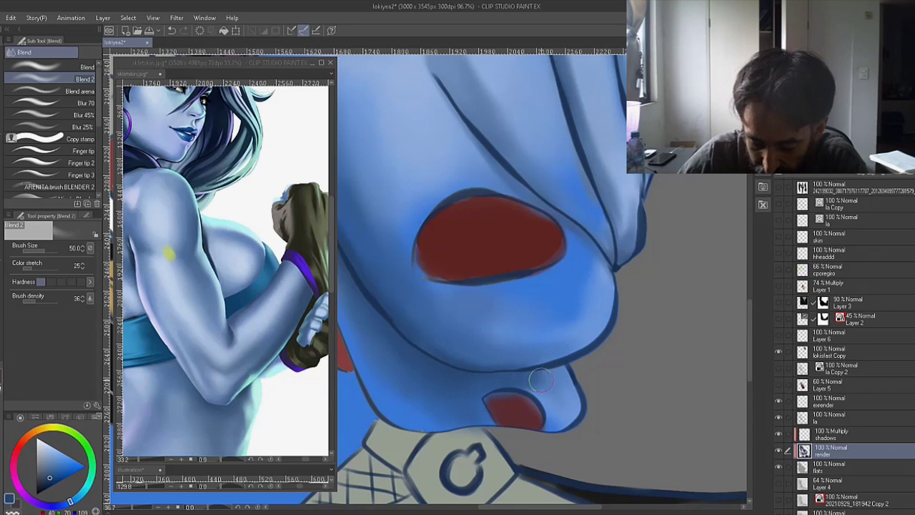
- Paint a light blue highlight along the thumb tip's lower edge with the Skin Brush 60% and soften it with Blend 2
key("b")
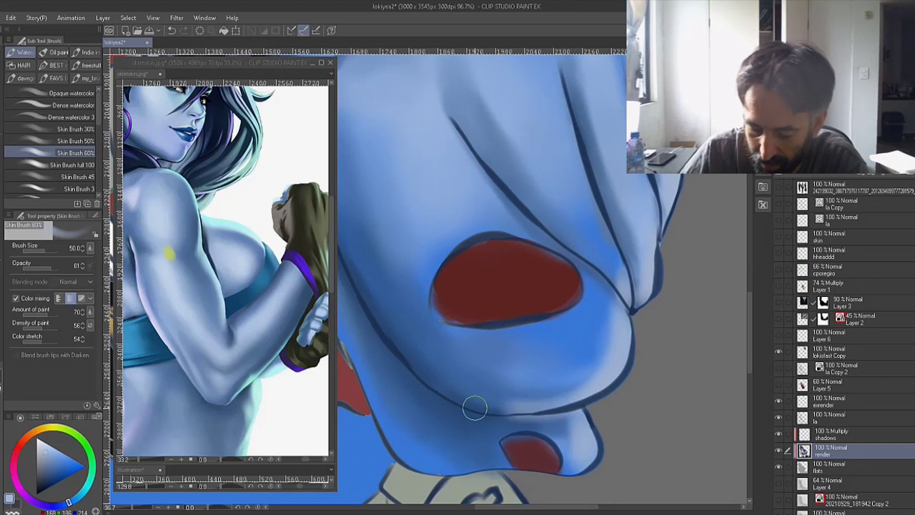
key("j")
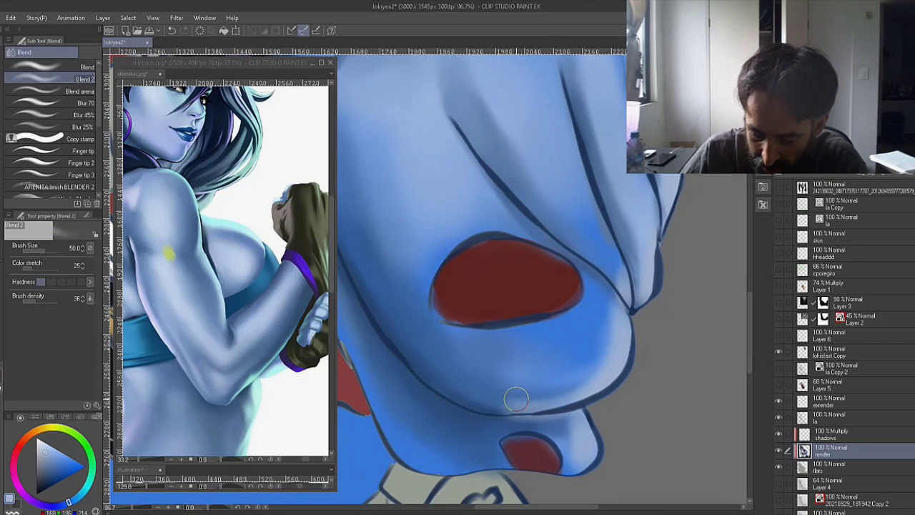
key("]")
key("]")
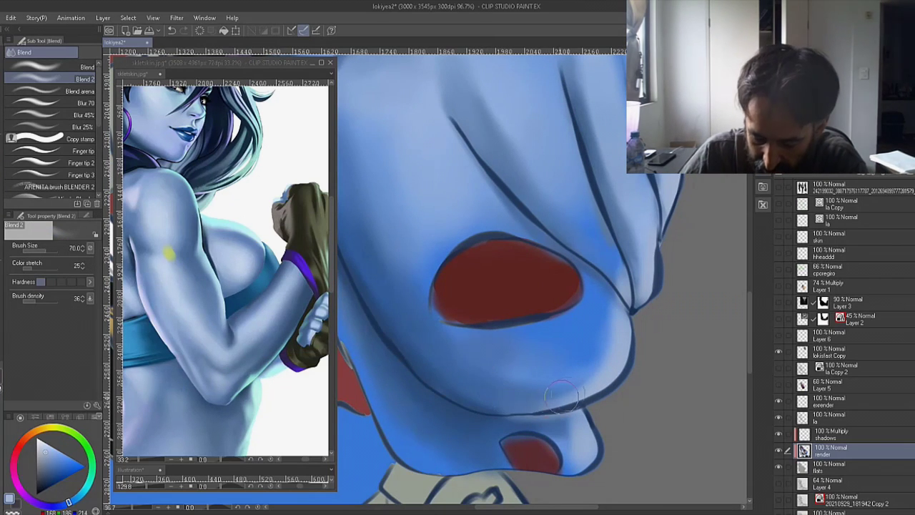
key("bracketleft")
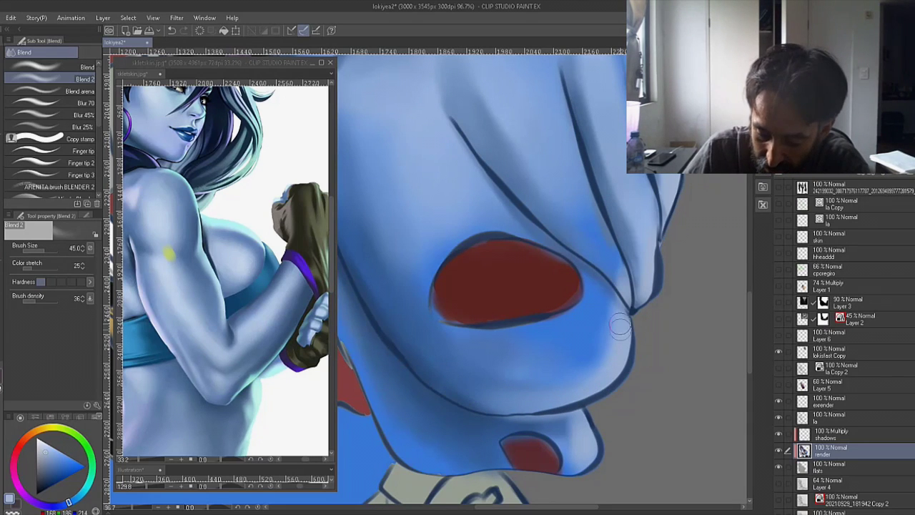
key("bracketleft")
- Darken the skin around the small red nail under the thumb with the Skin Brush 60% at size 25
key("b")
left_click_drag(545, 436, 562, 469)
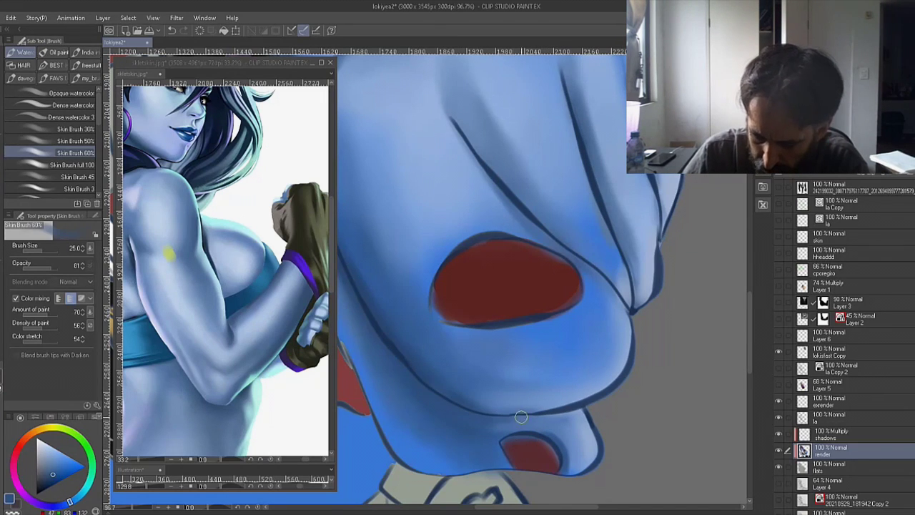
key("ctrl+space")
left_click_drag(590, 404, 566, 414)
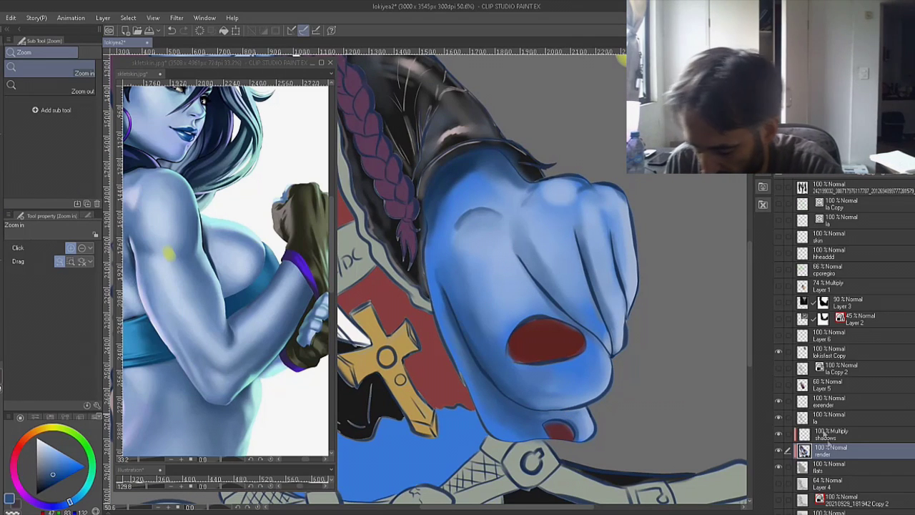
- Select the Multiply shadows layer and sample the dark blue from the shading beside the thumb's crease
left_click(829, 434)
left_click(518, 408, "alt")
key("ctrl+space")
left_click_drag(549, 393, 606, 374)
key("[")
left_click(450, 390, "alt")
key("]")
- Try two shadow strokes along the thumb's lower crease and undo them
left_click_drag(435, 363, 475, 409)
left_click_drag(435, 364, 508, 421)
key("ctrl+z")
key("ctrl+z")
- Build up a deep blue shadow along the thumb's crease on the shadows layer with the Skin Brush 30%
left_click(84, 128)
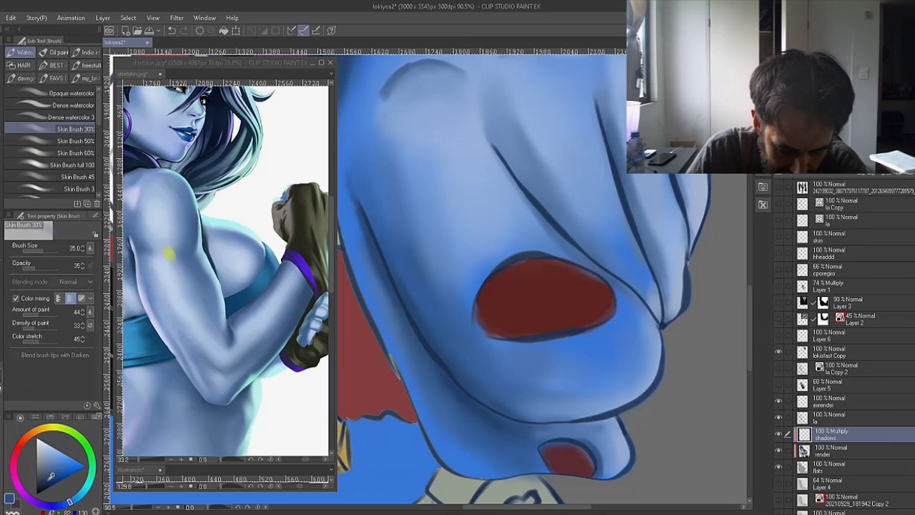
left_click_drag(524, 428, 598, 420)
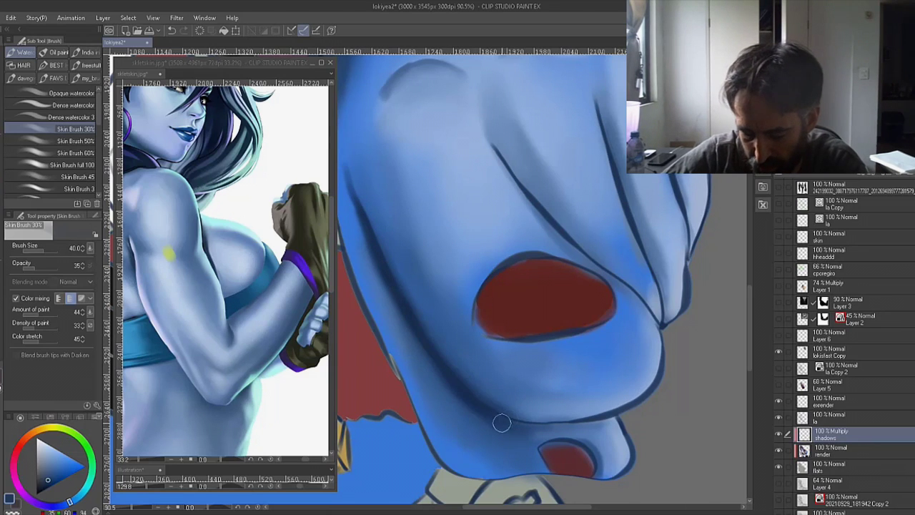
key("ctrl+space")
left_click_drag(440, 445, 458, 445)
left_click_drag(530, 399, 487, 400)
- Examine the thin light rim along the elbow's lower edge in the reference painting
left_click_drag(231, 353, 277, 362)
left_click_drag(277, 364, 276, 336)
left_click(280, 302)
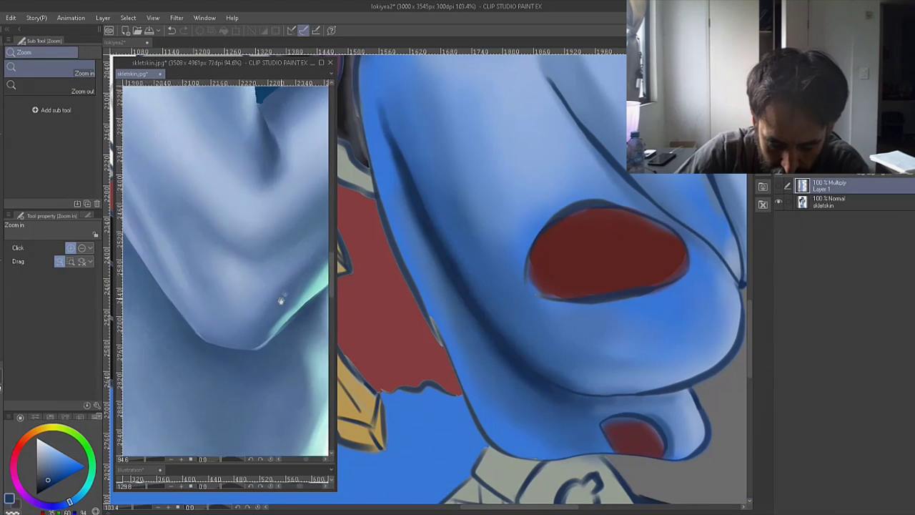
left_click(265, 327)
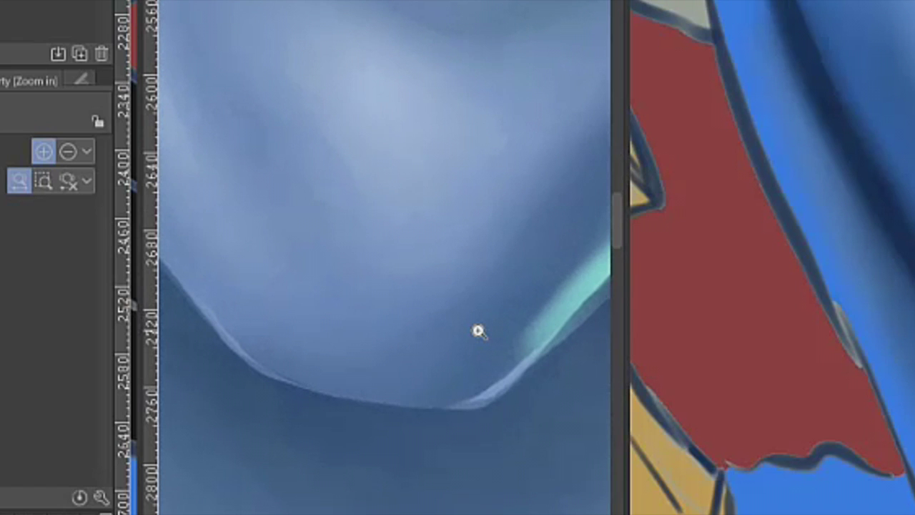
left_click_drag(389, 399, 393, 397)
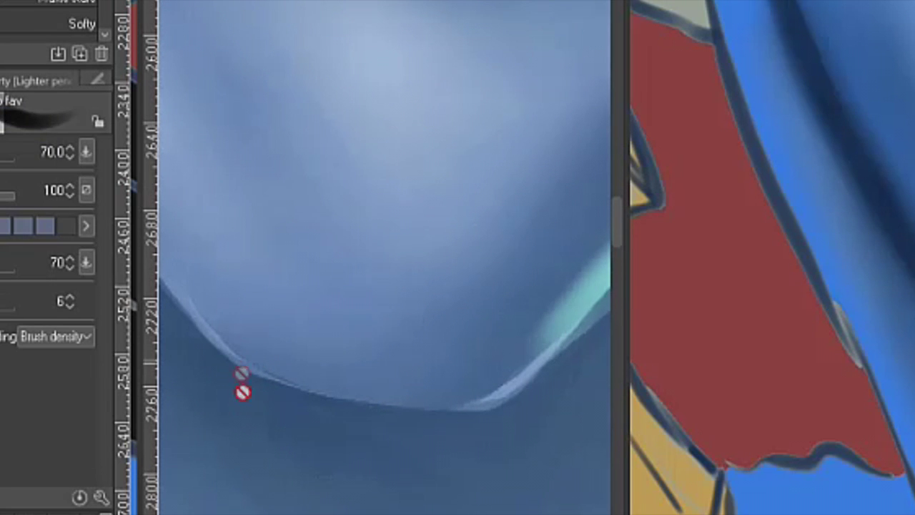
- Draw a black outline along the reference elbow's lower edge on Layer 2 with the Lighter pencil memo fav at size 9
key("bracketleft")
key("bracketleft")
key("bracketleft")
key("bracketleft")
key("bracketleft")
key("bracketleft")
key("bracketleft")
key("bracketleft")
key("bracketleft")
key("bracketleft")
key("bracketleft")
mouse_move(190, 312)
left_mouse_down()
mouse_move(250, 380)
mouse_move(275, 373)
mouse_move(494, 402)
mouse_move(549, 363)
left_mouse_up()
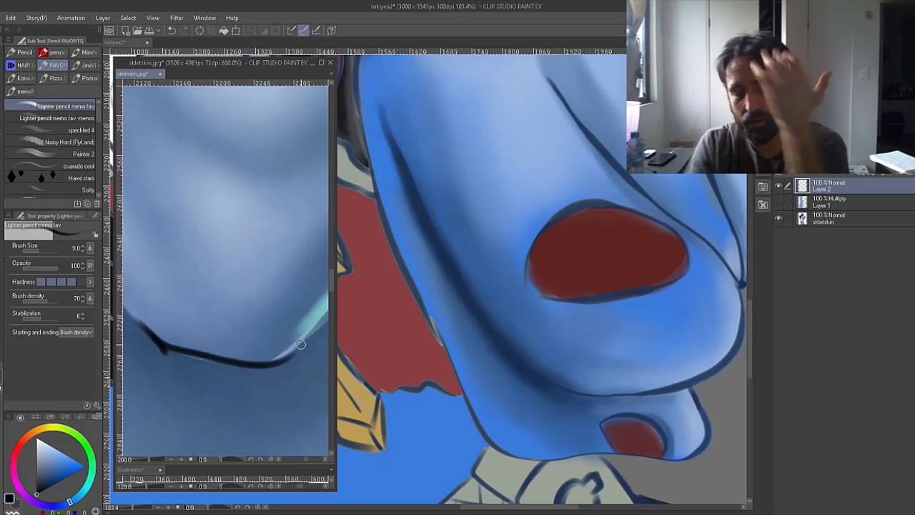
- Compare the outlined elbow with the purple rim light on the reference figure's back
key("ctrl+space")
left_click_drag(282, 306, 264, 305)
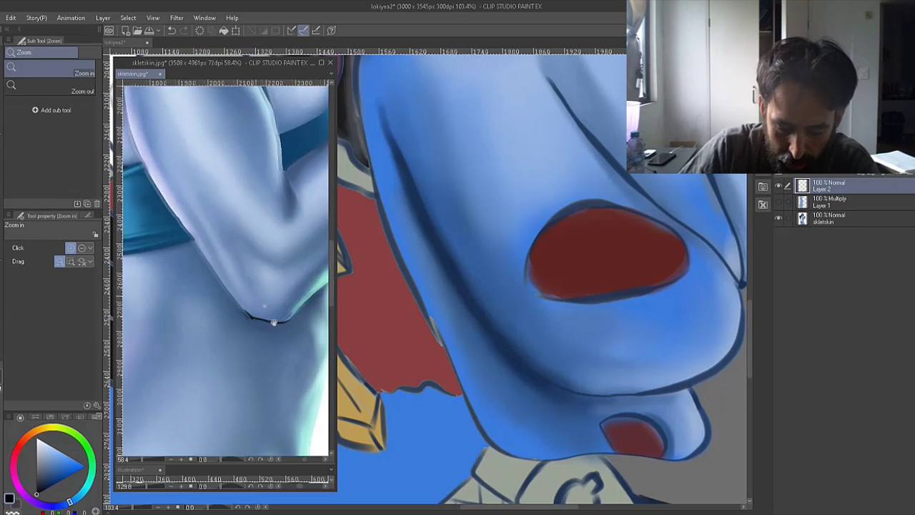
left_click_drag(236, 204, 260, 347)
left_click_drag(215, 323, 281, 337)
scroll(282, 336, "up", 5)
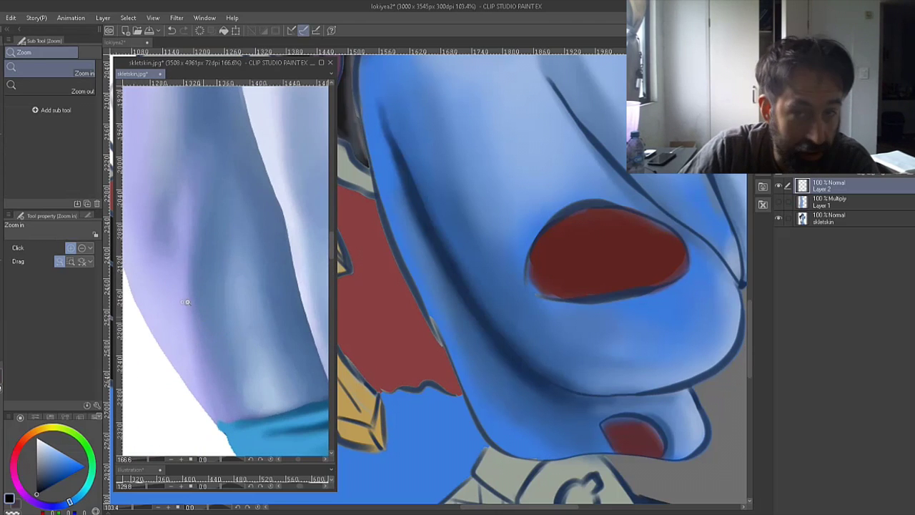
- Draw a black outline along the reference figure's purple-lit back just above the teal garment with the Lighter pencil memo fav at size 9
key("p")
left_click_drag(143, 324, 215, 420)
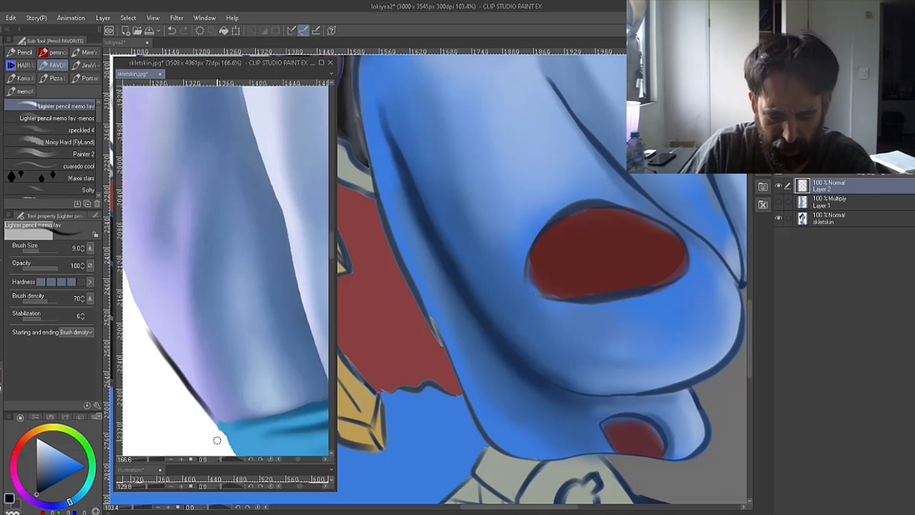
key("slash")
scroll(259, 321, "down", 4)
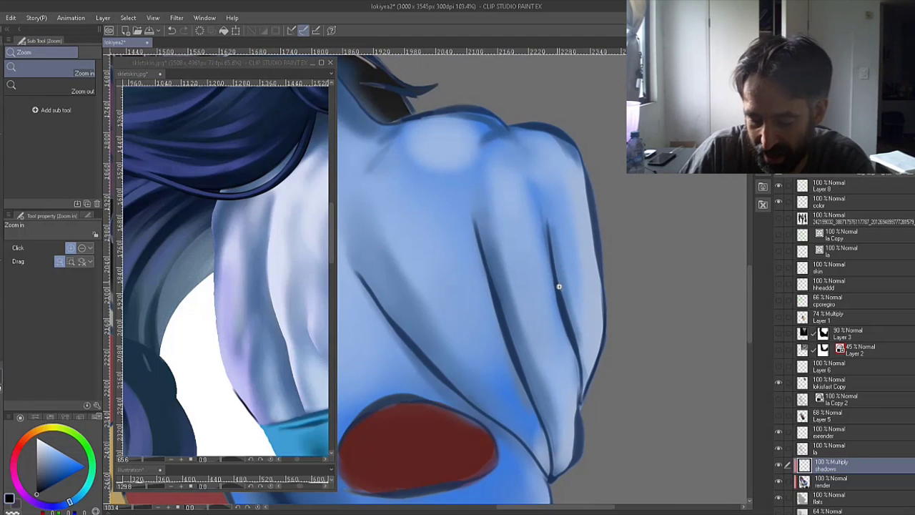
- Thin the fist's outer outline on the exrender layer by painting over its inner side with sampled light blue at size 15
left_click(565, 289)
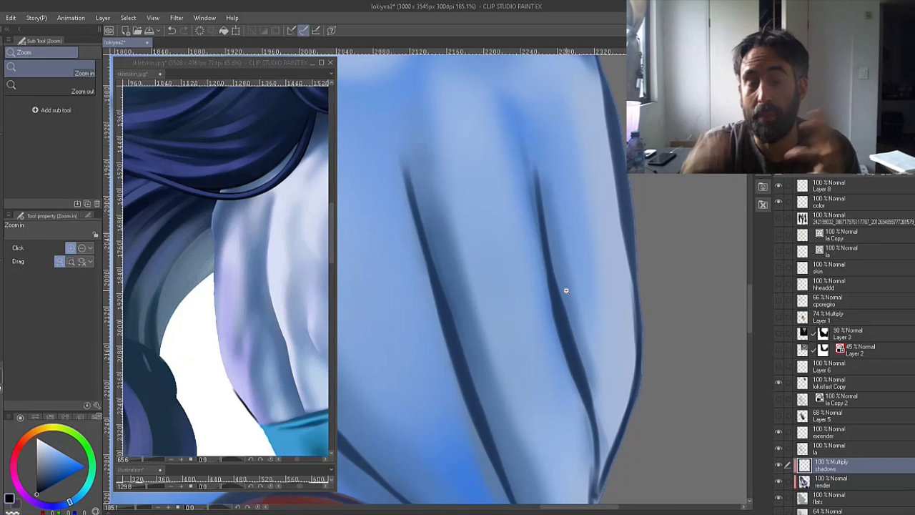
left_click_drag(623, 172, 563, 241)
left_click(591, 246, "alt")
left_click(844, 432)
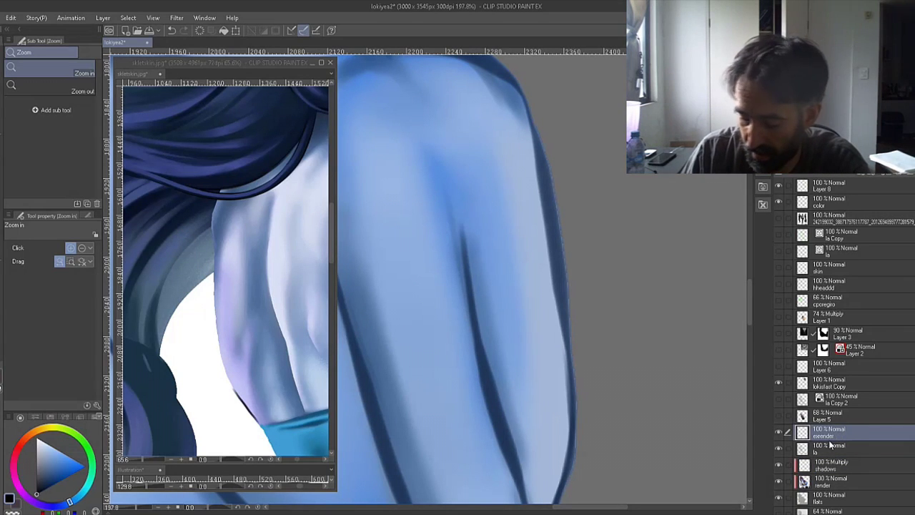
left_click(541, 284, "alt")
left_click(554, 254)
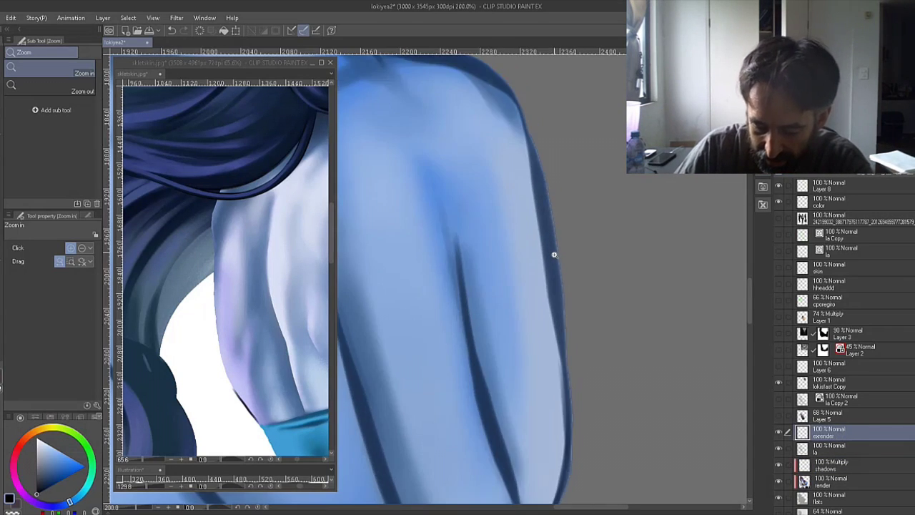
left_click(519, 208, "alt")
left_click_drag(525, 159, 541, 257)
mouse_move(523, 156)
left_mouse_down()
mouse_move(550, 318)
mouse_move(545, 284)
left_mouse_up()
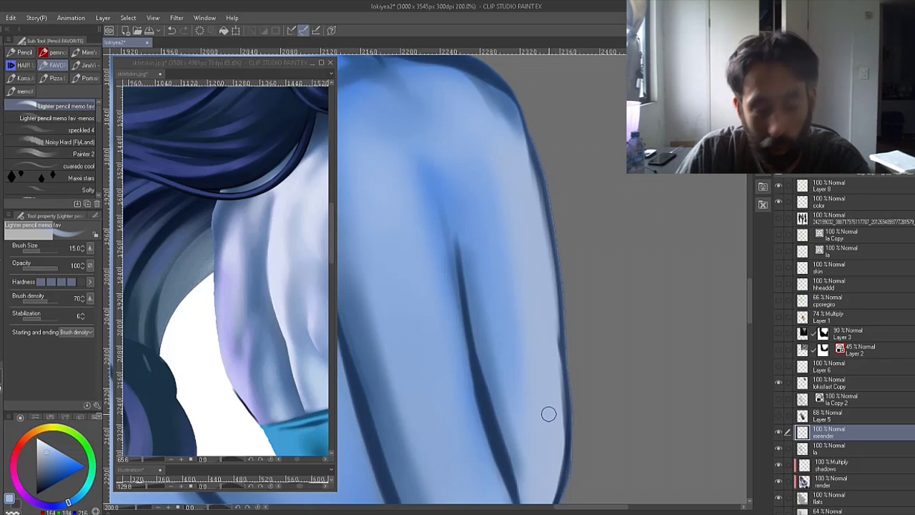
- Thin the crease line between the last two fingers by painting along it with a sampled mid blue at size 12.5
scroll(451, 243, "down", 5)
key("]")
left_click_drag(451, 167, 473, 298)
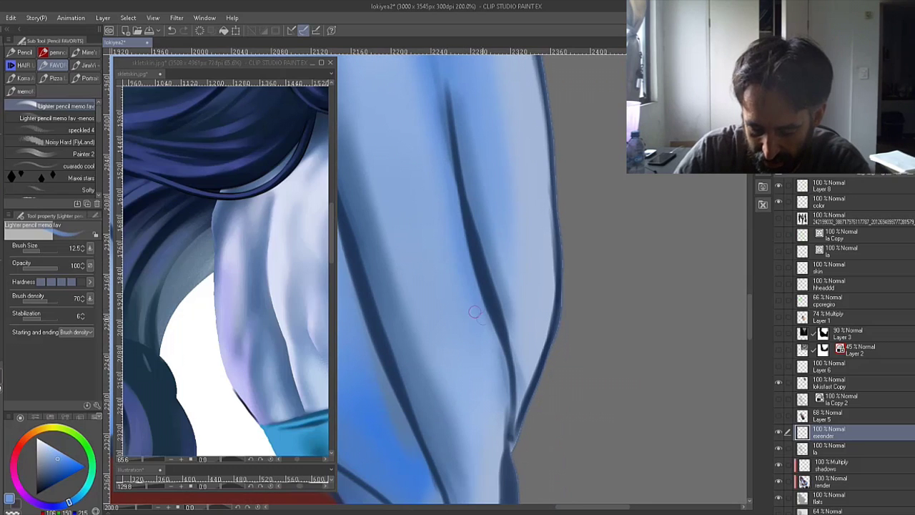
mouse_move(442, 148)
left_mouse_down()
mouse_move(480, 291)
mouse_move(506, 308)
mouse_move(481, 286)
left_mouse_up()
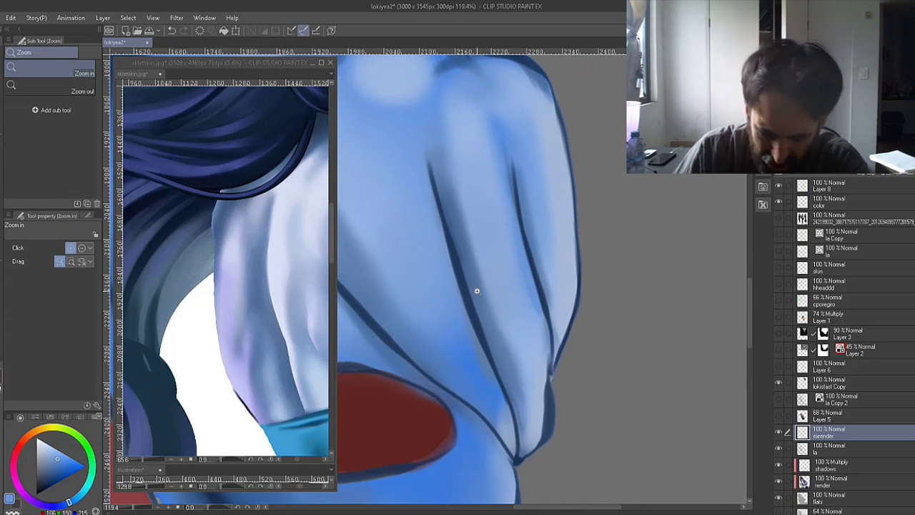
- Thin the outline around the protruding fingertip at the fist's lower end with skin tones sampled beside it
left_click_drag(569, 393, 586, 356)
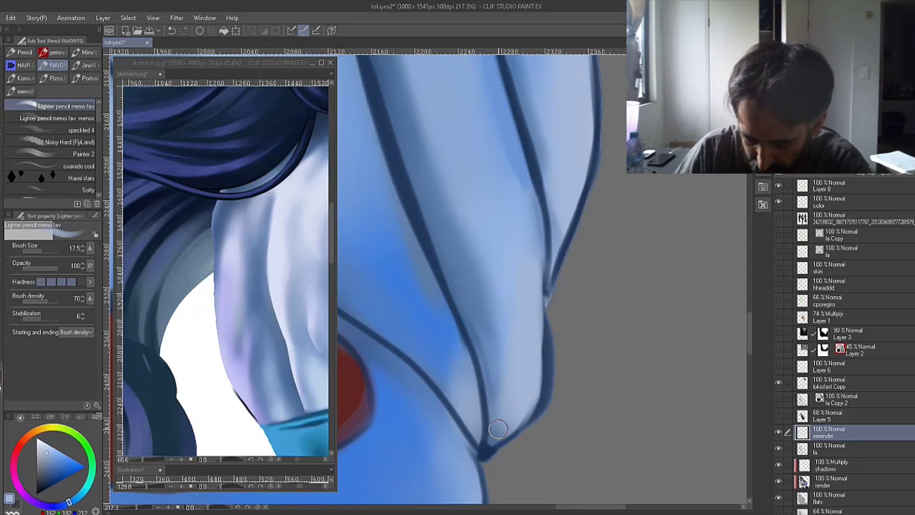
left_click(550, 346, "alt")
key("bracketleft")
key("bracketleft")
left_click_drag(546, 253, 542, 379)
key("ctrl+z")
left_click_drag(544, 248, 544, 374)
left_click(520, 370, "alt")
left_click_drag(538, 291, 538, 381)
mouse_move(596, 347)
left_mouse_down()
mouse_move(551, 367)
mouse_move(595, 344)
left_mouse_up()
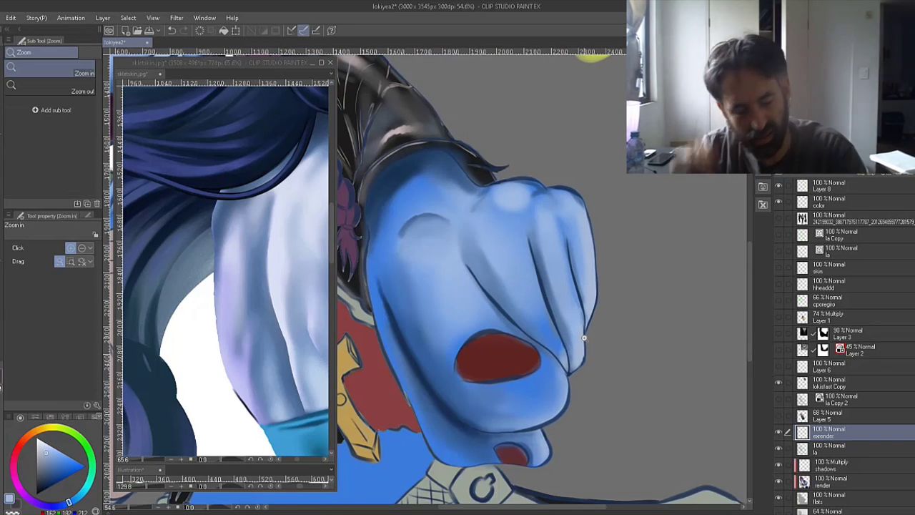
- Minimize the skletskin reference and show the leather jacket reference image layer
left_click_drag(476, 181, 624, 298)
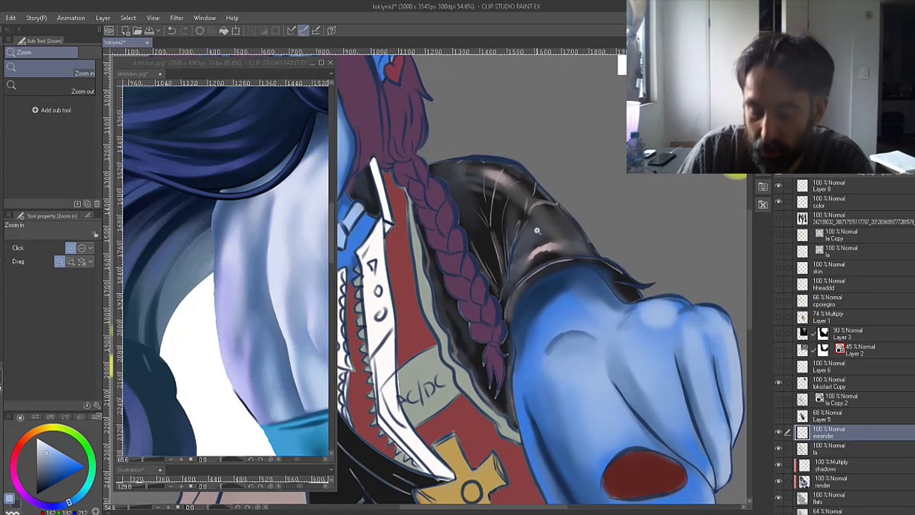
left_click_drag(547, 227, 592, 258)
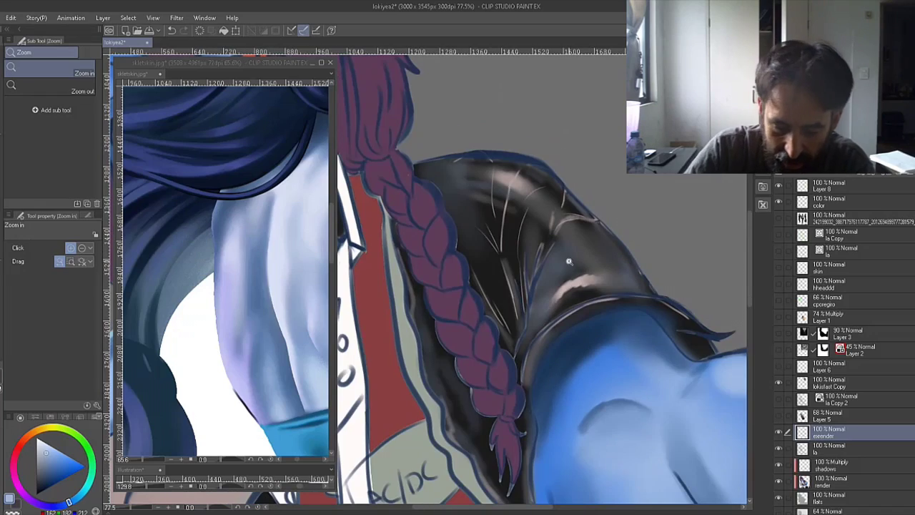
left_click(312, 63)
left_click(777, 219)
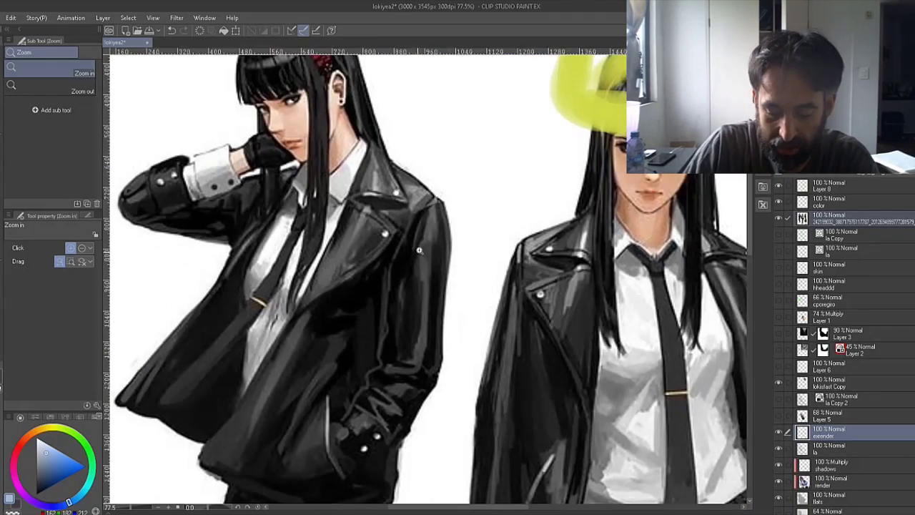
left_click_drag(438, 275, 434, 256)
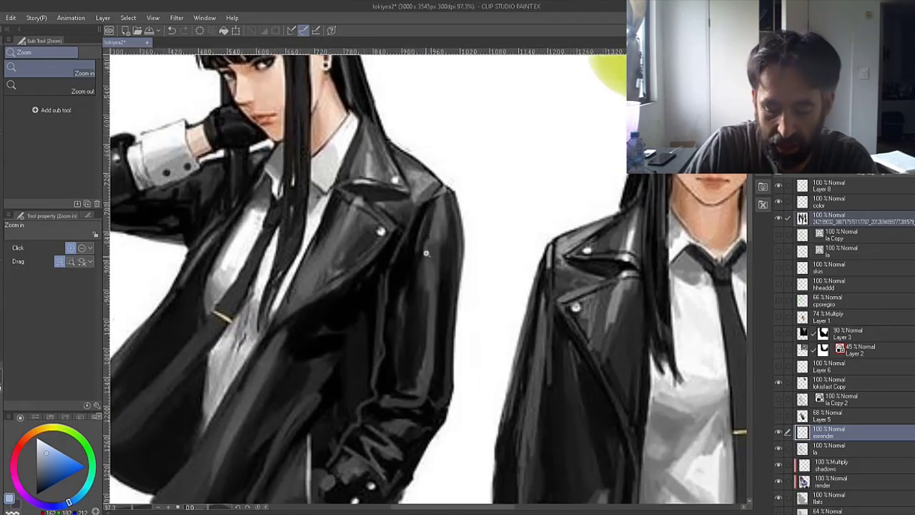
- Lasso the first figure's jacket front and sleeve, copy the selection to its own layer and hide the full reference image
left_click(818, 224)
key("m")
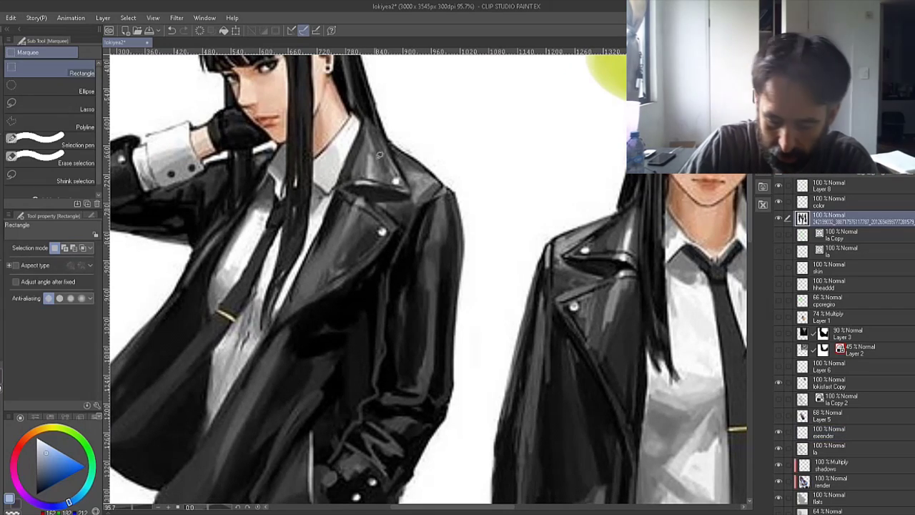
key("m")
mouse_move(391, 131)
left_mouse_down()
mouse_move(311, 432)
mouse_move(230, 305)
left_mouse_up()
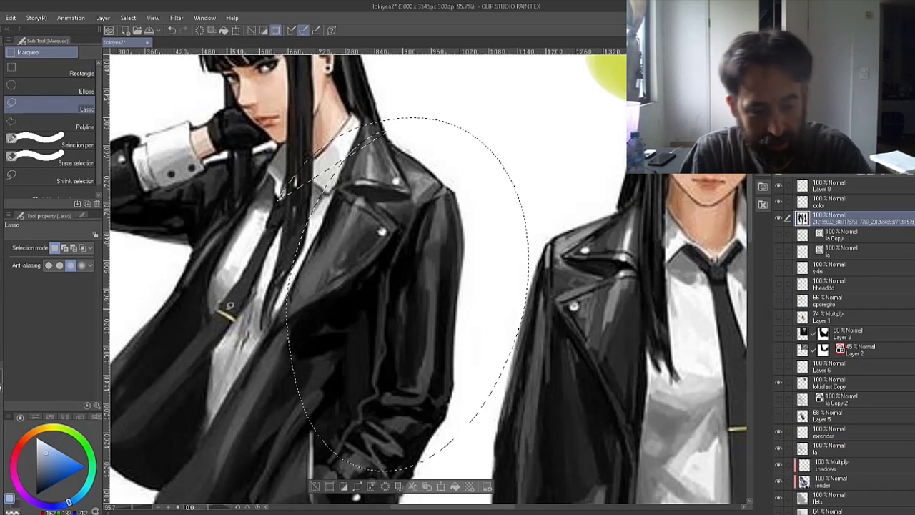
key("ctrl+d")
left_click(776, 218)
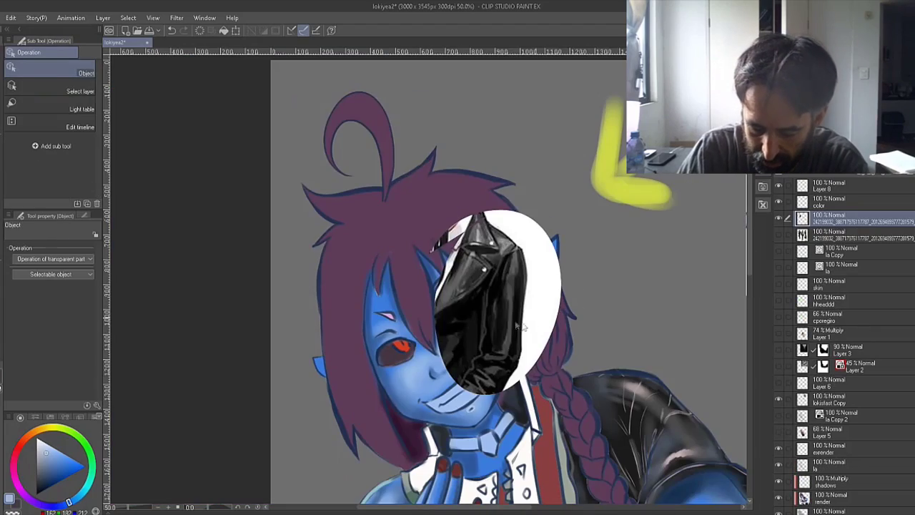
- Move the copied jacket piece beside the character's painted sleeve and rotate it to follow the sleeve's slant
left_click_drag(517, 323, 522, 423)
left_click_drag(617, 345, 610, 242)
key("ctrl+space")
left_click_drag(625, 312, 638, 308)
key("o")
left_click_drag(419, 302, 419, 307)
key("ctrl+t")
left_click_drag(516, 248, 496, 169)
key("Return")
left_click_drag(624, 315, 576, 288)
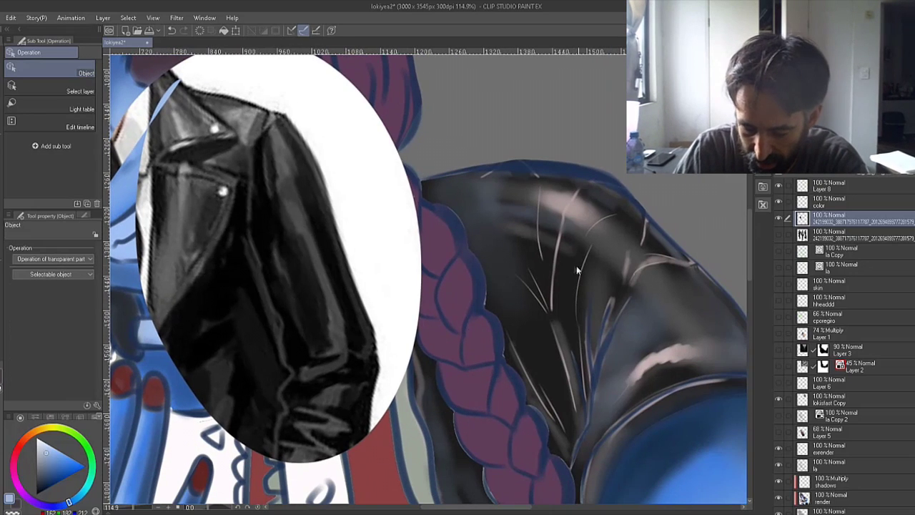
- Look through the pen brush groups for one matching the reference jacket's strokes and select Linda_fav from the Grad group
left_click(568, 272)
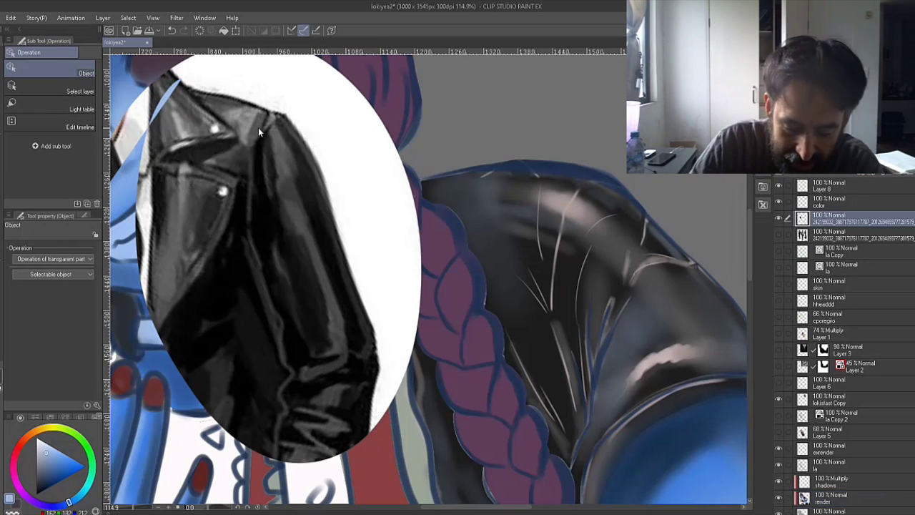
key("ctrl+space")
left_click_drag(258, 127, 284, 165)
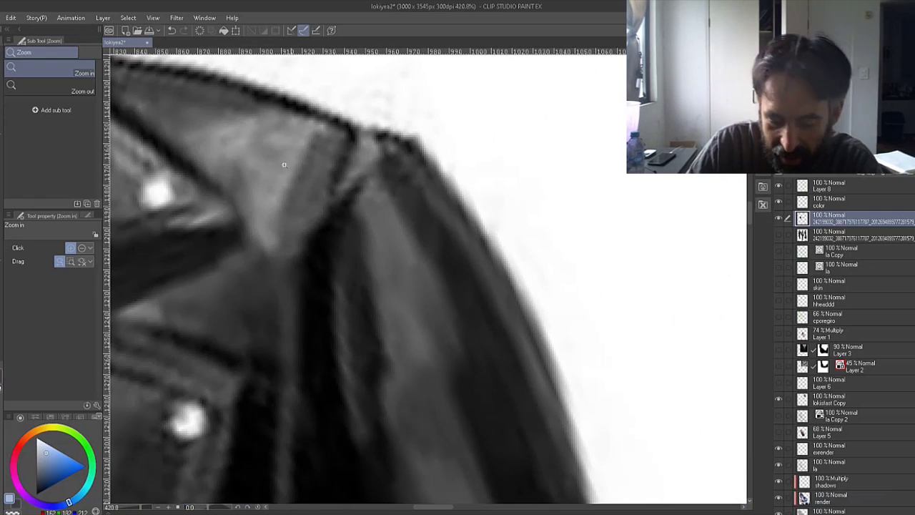
mouse_move(331, 186)
left_mouse_down()
mouse_move(302, 188)
mouse_move(340, 190)
left_mouse_up()
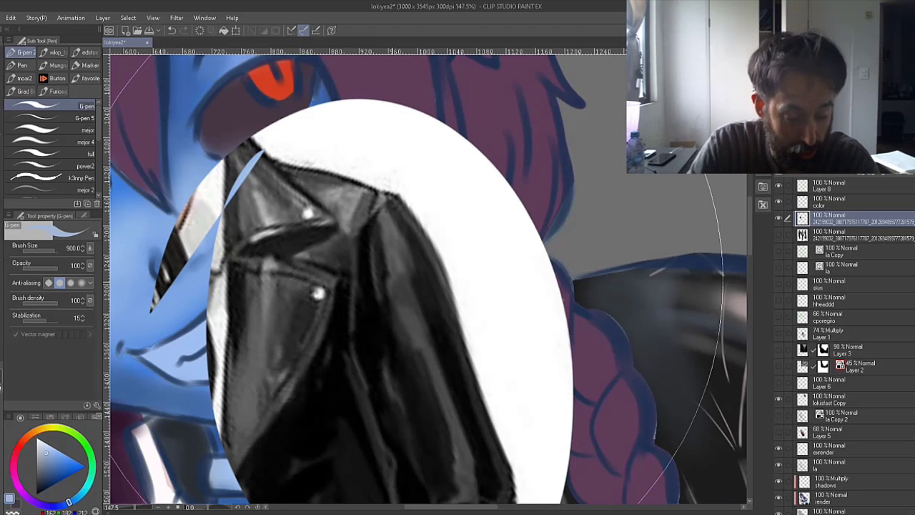
left_click(54, 66)
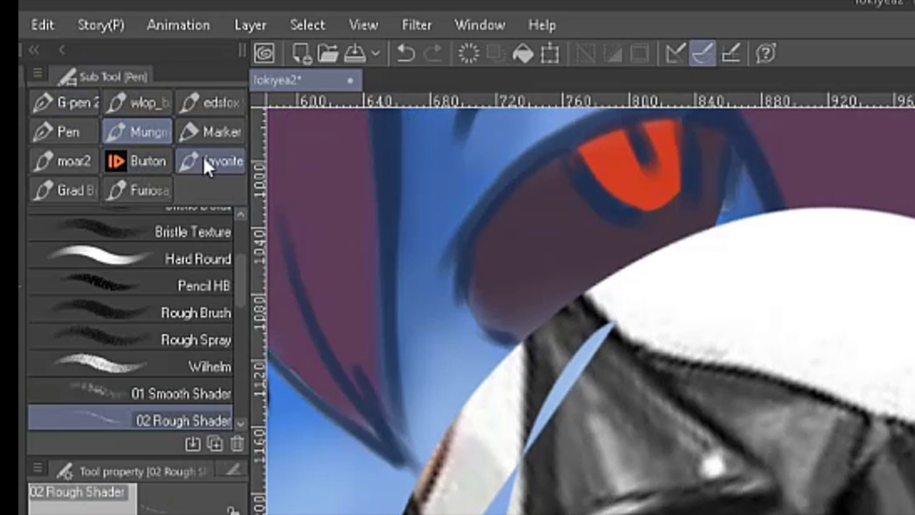
left_click(83, 77)
scroll(240, 351, "up", 5)
left_click(146, 190)
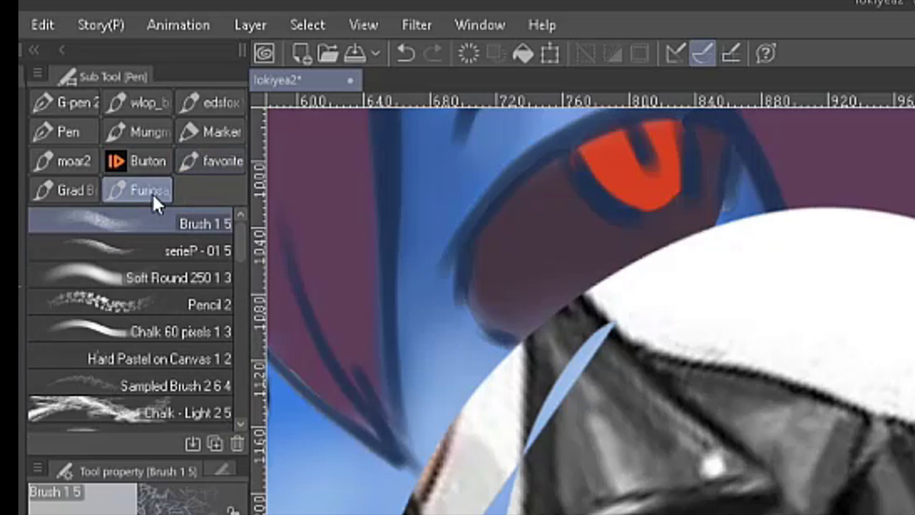
left_click_drag(239, 252, 244, 362)
left_click(60, 196)
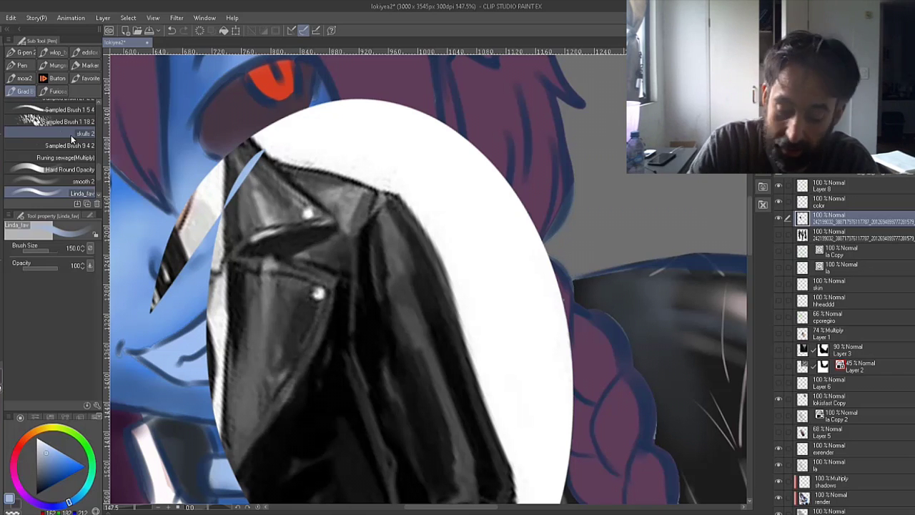
scroll(72, 139, "down", 2)
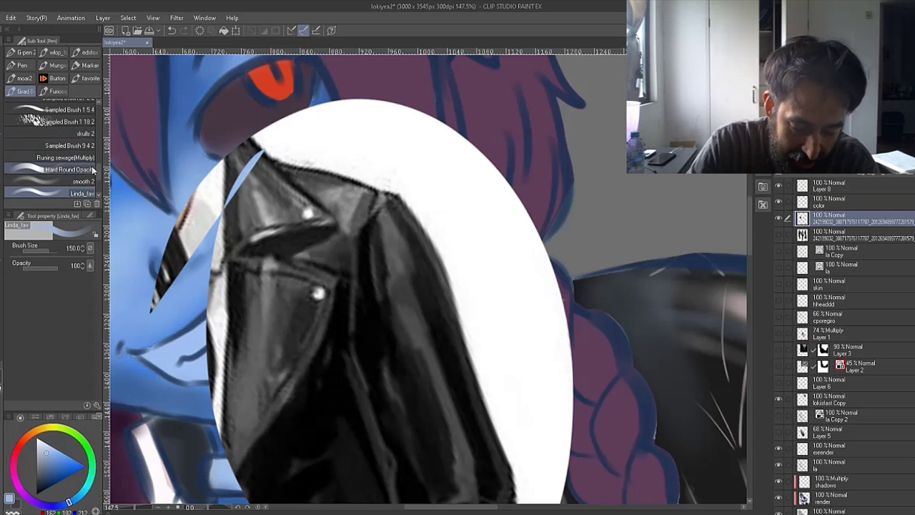
- Try the Linda_fav brush at size 150 beside the jacket cut-out with a grey sampled from the jacket
mouse_move(610, 174)
left_mouse_down()
mouse_move(508, 118)
mouse_move(605, 235)
mouse_move(486, 250)
mouse_move(472, 243)
mouse_move(551, 276)
left_mouse_up()
key("ctrl+z")
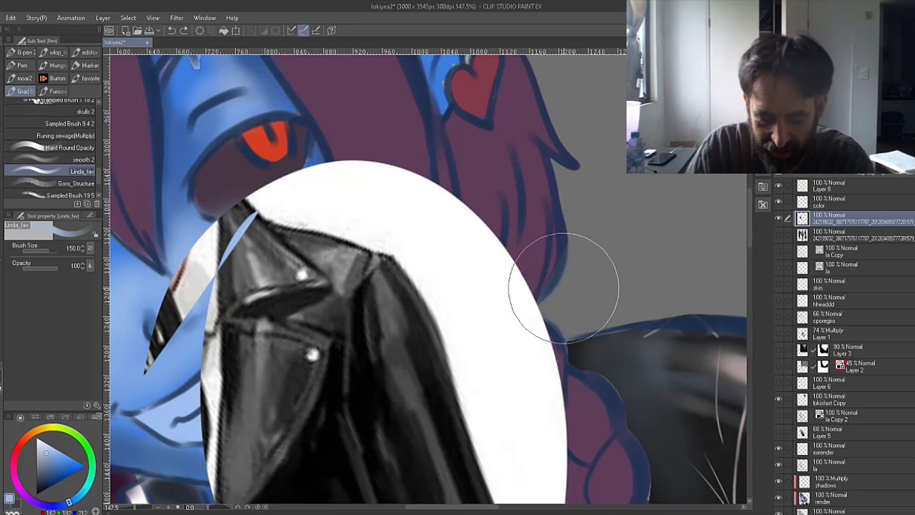
left_click(342, 258, "alt")
left_click_drag(516, 224, 618, 252)
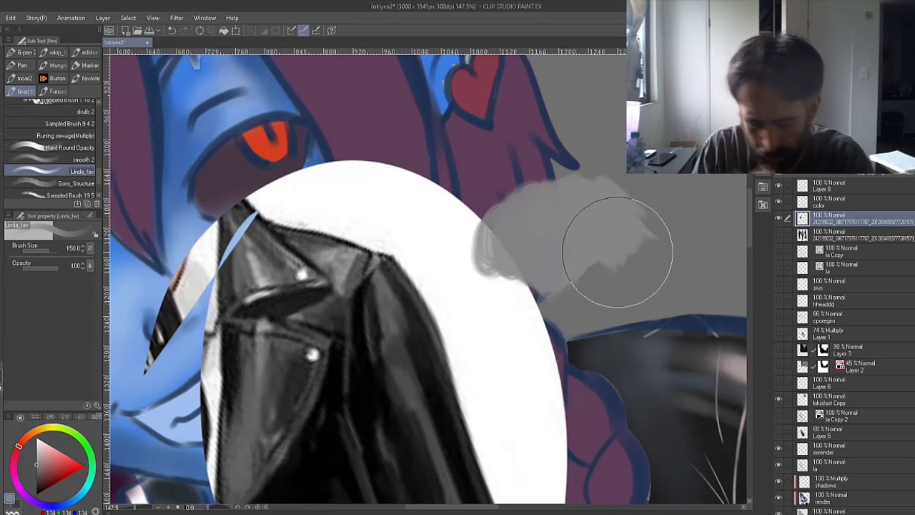
key("ctrl+z")
- Add brush density to Linda_fav's tool properties, then set its opacity to 56 and its brush density to 49
left_click(97, 406)
left_click_drag(313, 115, 510, 88)
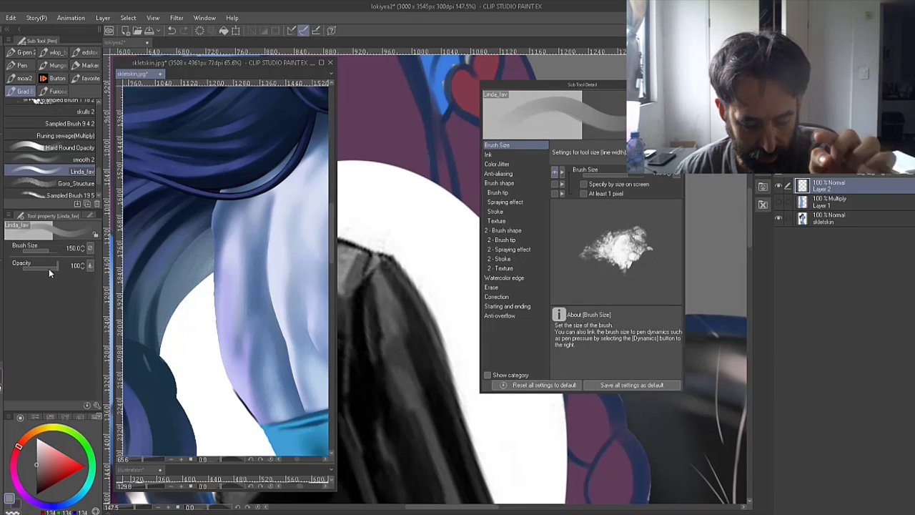
left_click(509, 191)
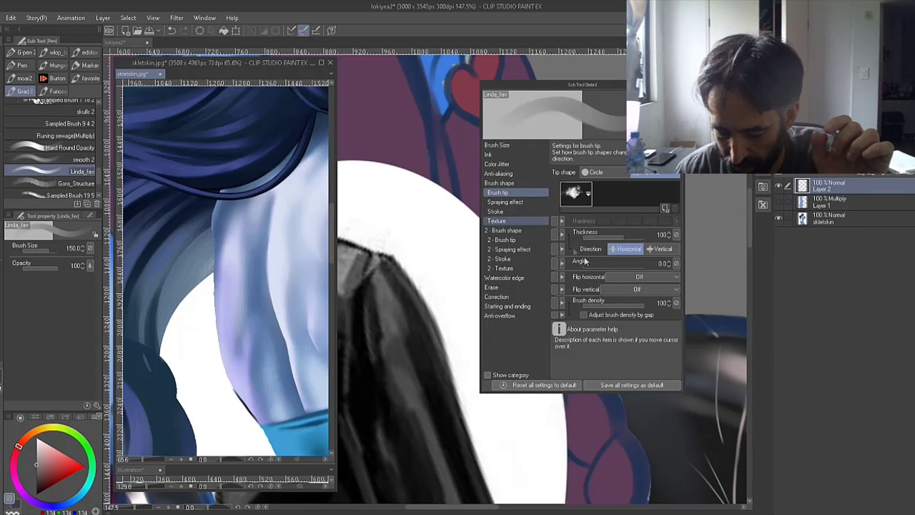
left_click(557, 303)
left_click(46, 265)
left_click(39, 284)
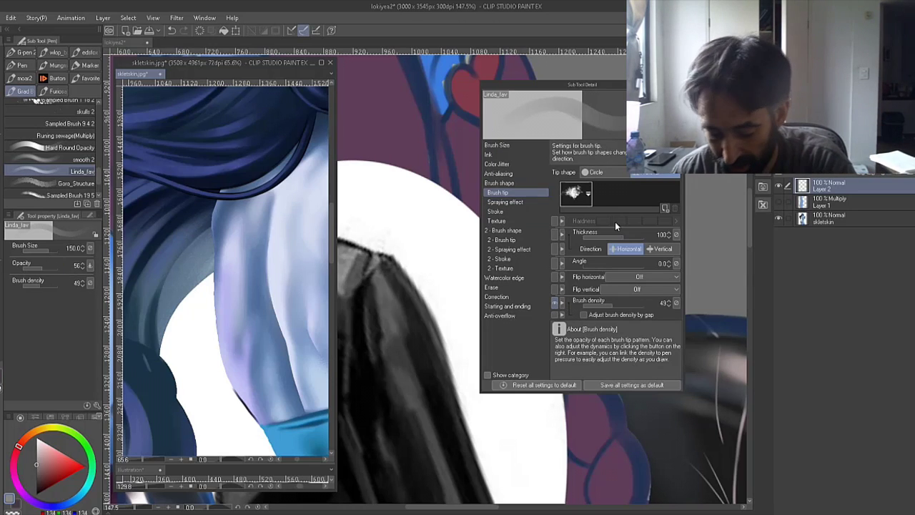
left_click_drag(529, 84, 729, 121)
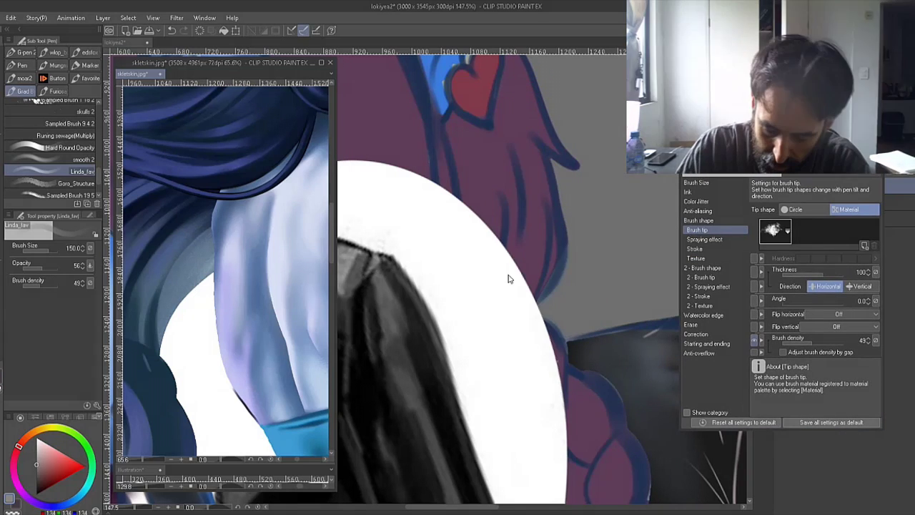
- Paint a grey test patch across the cut-out's white edge with Linda_fav, reducing the brush size to 90
mouse_move(508, 278)
left_mouse_down()
mouse_move(527, 261)
mouse_move(550, 296)
left_mouse_up()
key("bracketleft")
key("bracketleft")
mouse_move(539, 262)
left_mouse_down()
mouse_move(608, 246)
mouse_move(611, 277)
mouse_move(629, 227)
left_mouse_up()
left_click(413, 243, "alt")
key("bracketleft")
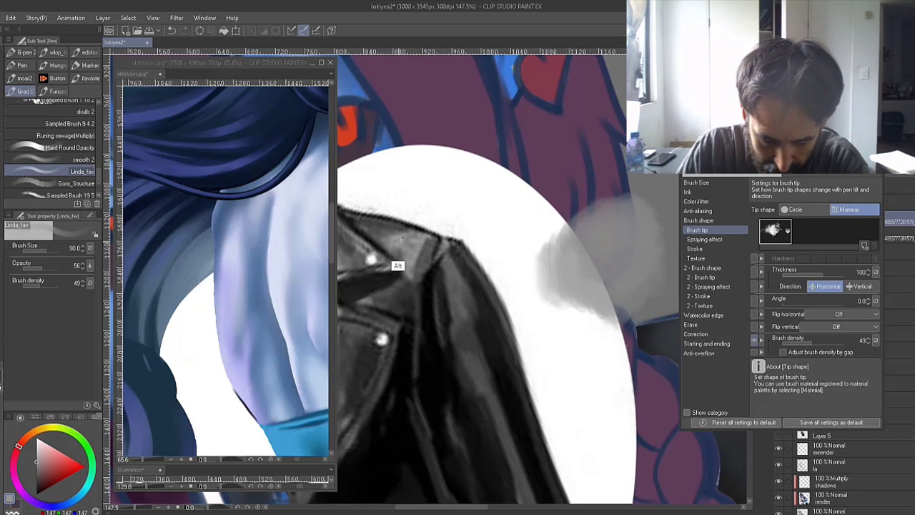
- Layer a pale pinkish tone and a dark tone sampled from the jacket over the grey test patch and blend them
left_click(45, 447)
mouse_move(592, 271)
left_mouse_down()
mouse_move(620, 270)
mouse_move(595, 257)
mouse_move(616, 252)
mouse_move(624, 296)
left_mouse_up()
mouse_move(630, 258)
left_mouse_down()
mouse_move(598, 286)
mouse_move(572, 290)
mouse_move(626, 283)
mouse_move(615, 314)
mouse_move(633, 329)
mouse_move(604, 308)
left_mouse_up()
left_click(506, 338, "alt")
key("j")
mouse_move(622, 255)
left_mouse_down()
mouse_move(636, 283)
mouse_move(639, 254)
mouse_move(620, 263)
mouse_move(645, 267)
mouse_move(625, 300)
left_mouse_up()
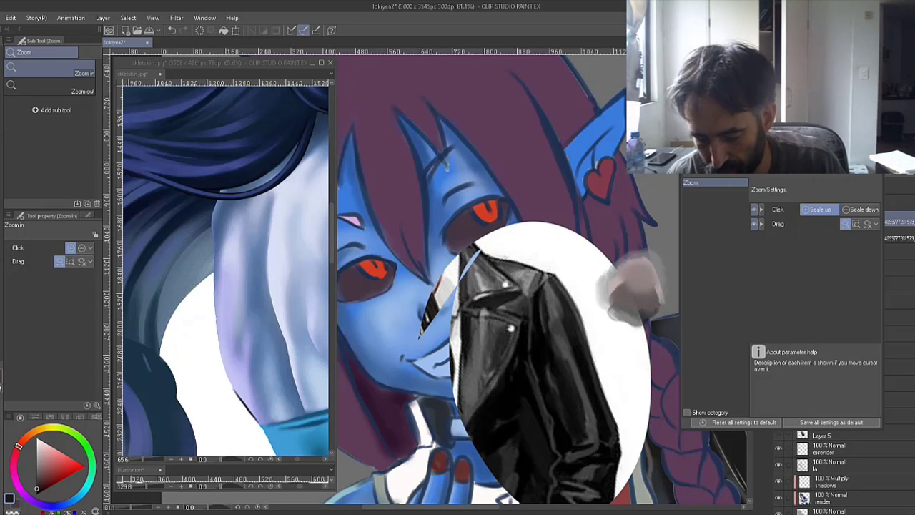
- Open the dual brush shape settings of the Linda_fav brush
key("b")
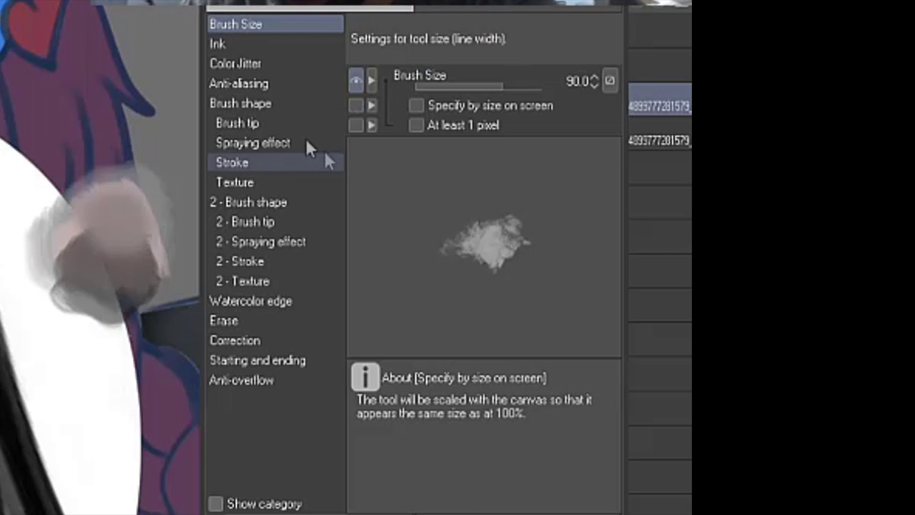
left_click(261, 207)
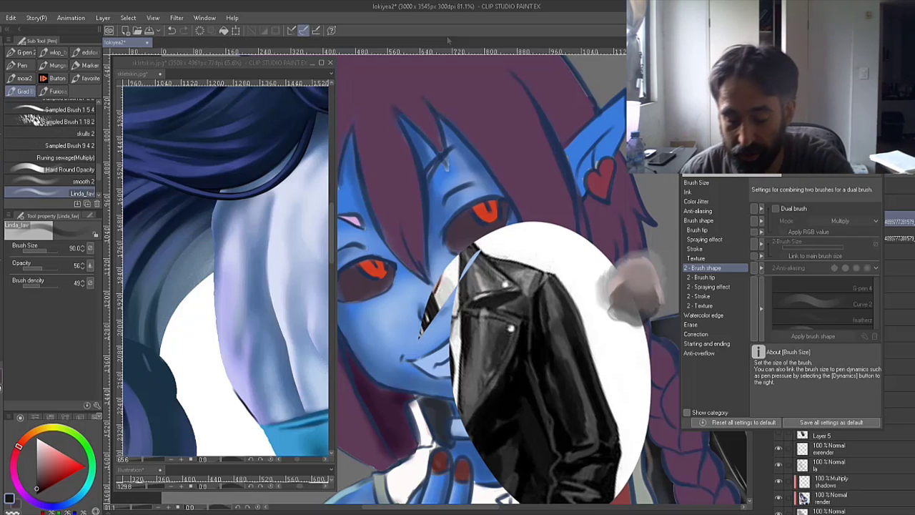
- Examine the whole character painting alongside the blue skin reference image, zooming out on both canvases
left_click(284, 68)
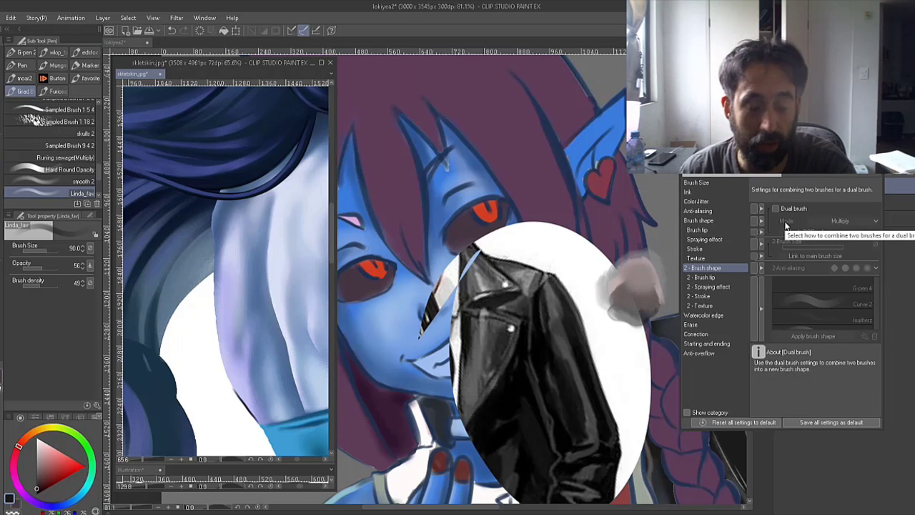
key("/")
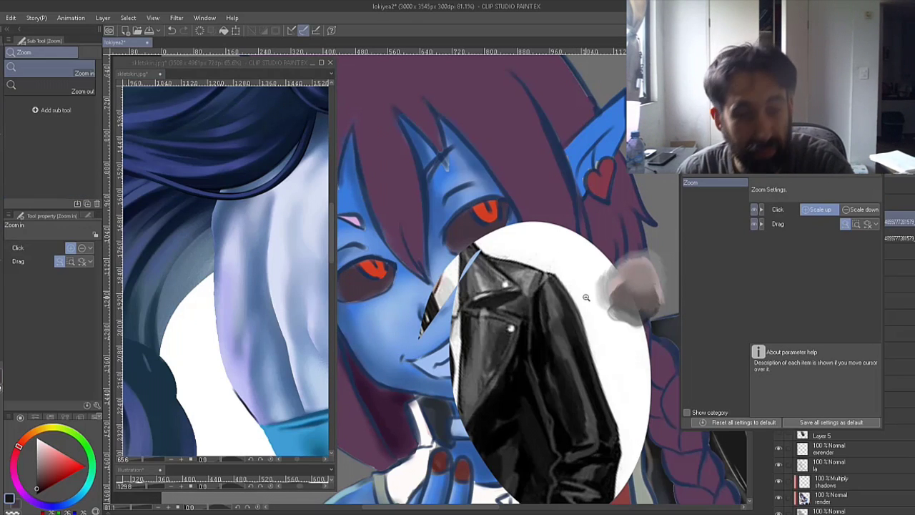
left_click_drag(586, 297, 546, 298)
left_click_drag(647, 419, 514, 283)
left_click_drag(580, 282, 500, 292)
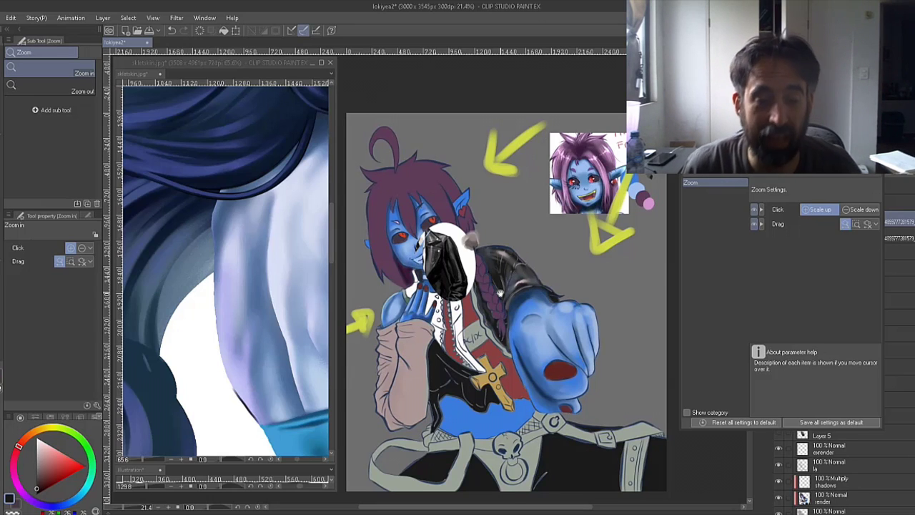
left_click(194, 357)
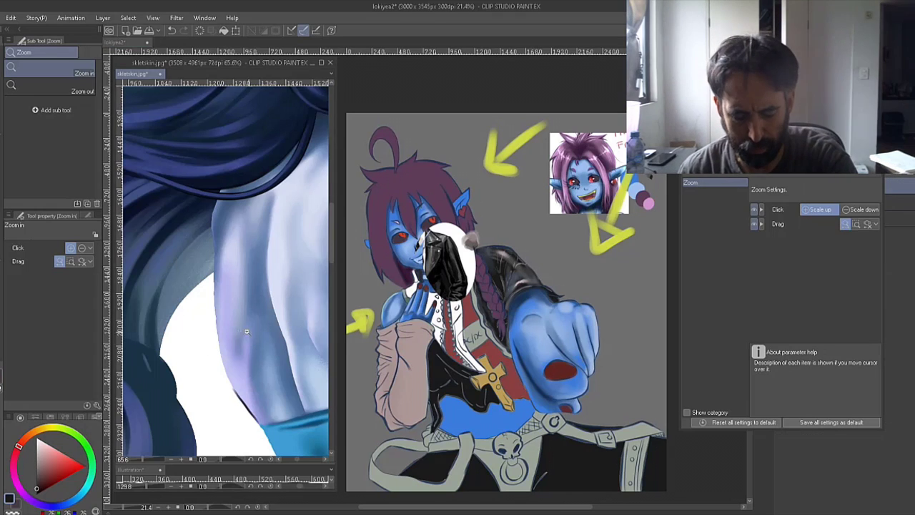
left_click_drag(249, 336, 172, 339)
left_click_drag(290, 406, 245, 257)
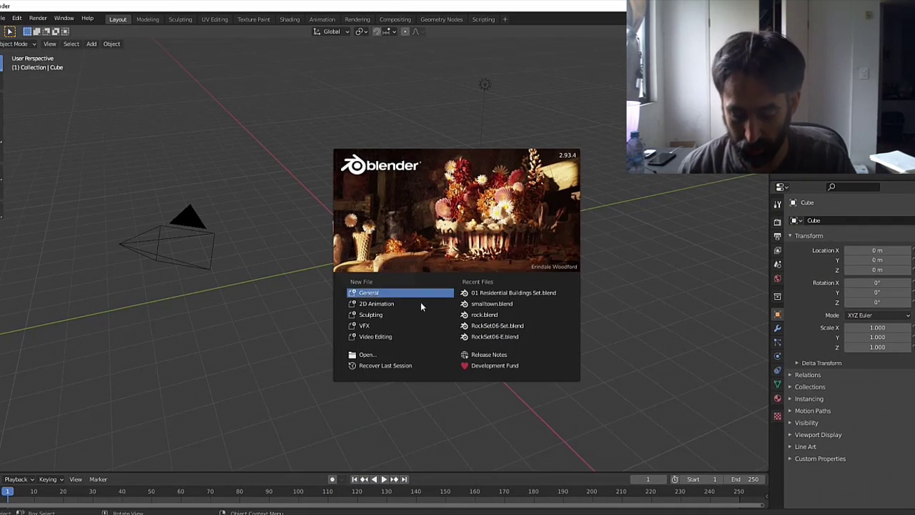
- Switch to Blender and recover the last session, keeping the Layout workspace
left_click(385, 365)
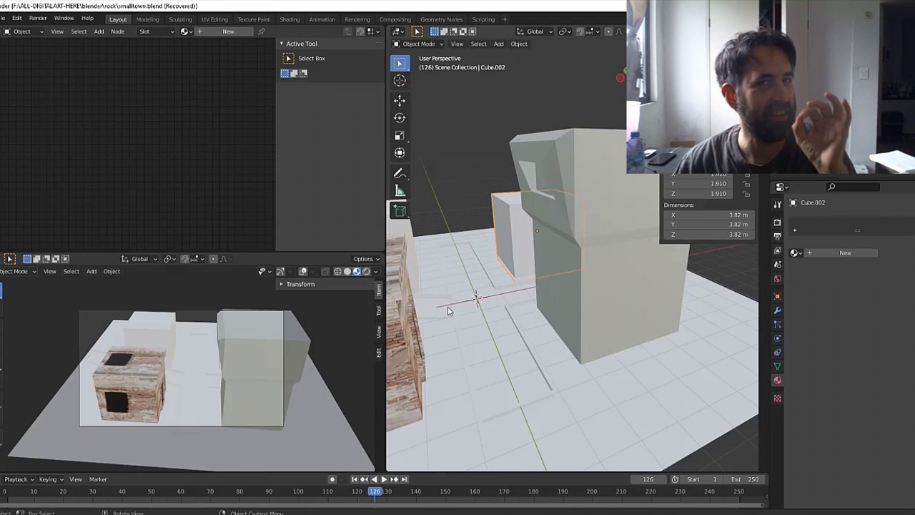
left_click(322, 19)
left_click(119, 20)
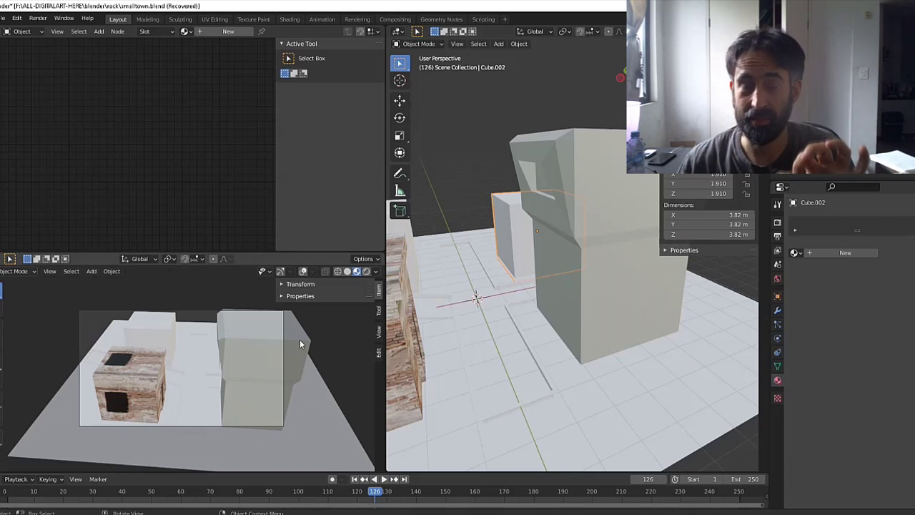
- Show the town scene in rendered shading and examine how light and shadow fall across the street between the buildings
key("shift+z")
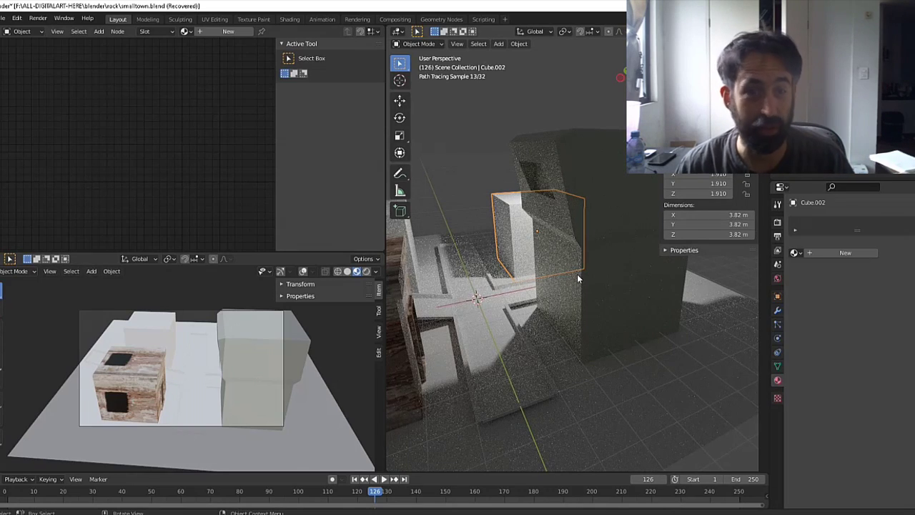
scroll(578, 274, "down", 1)
left_click_drag(579, 270, 548, 283)
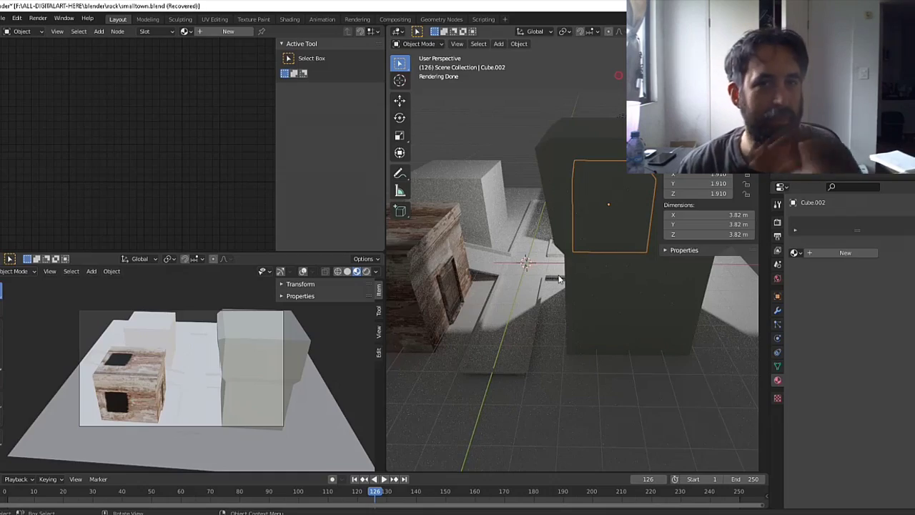
left_click_drag(515, 340, 493, 362)
scroll(565, 314, "up", 2)
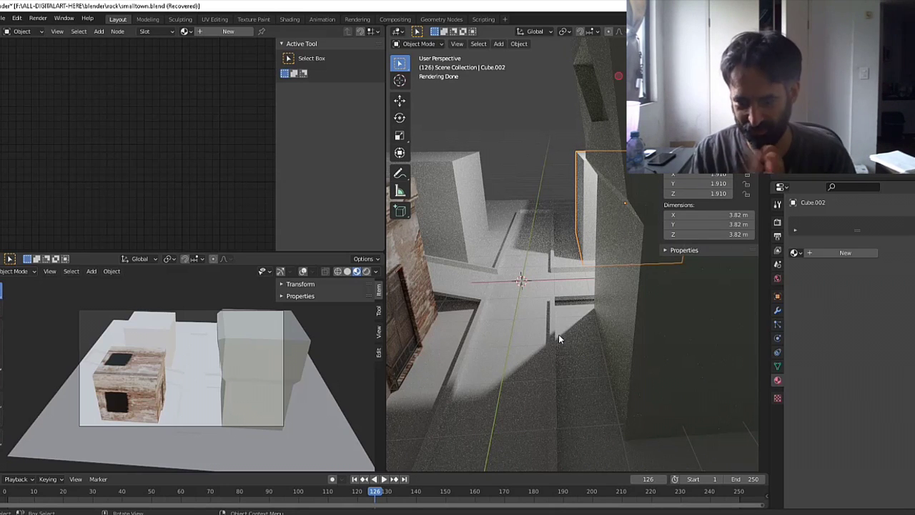
- Select the brick-textured house and change the node editor area to the UV Editor to show its facade texture
left_click(404, 298)
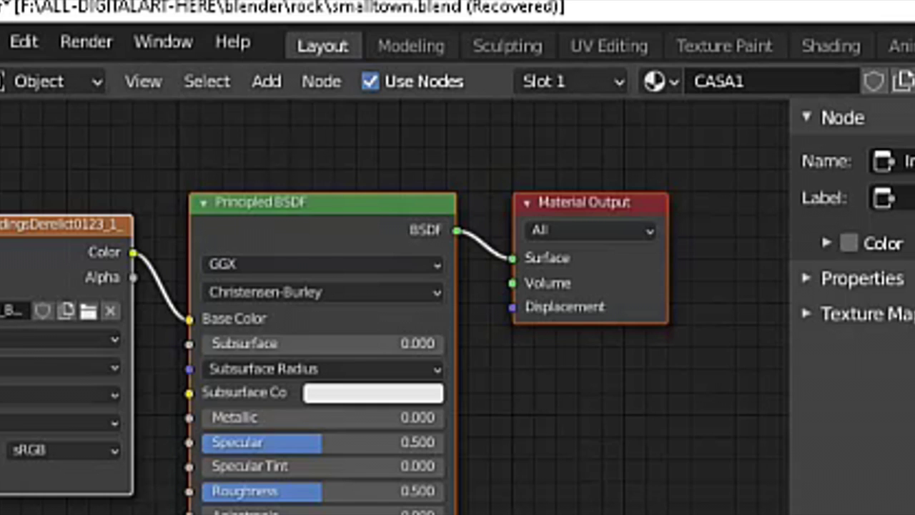
left_click(1, 81)
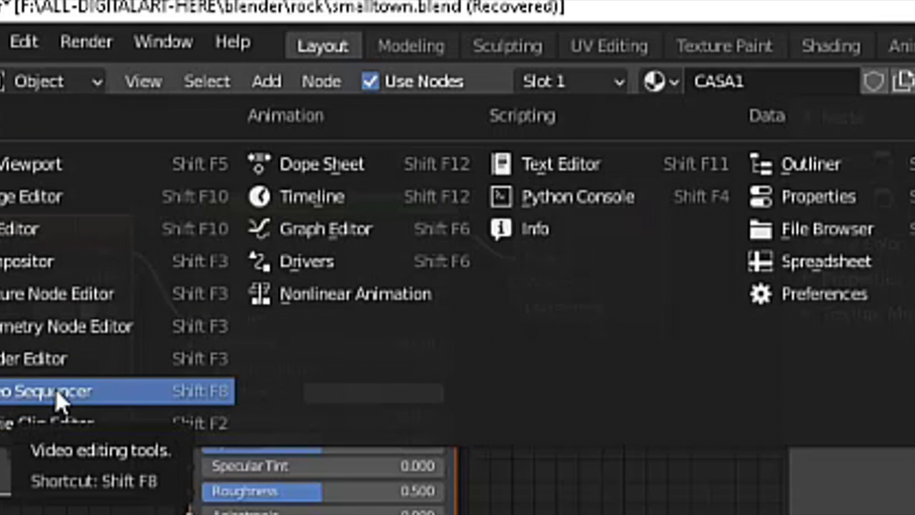
left_click(80, 230)
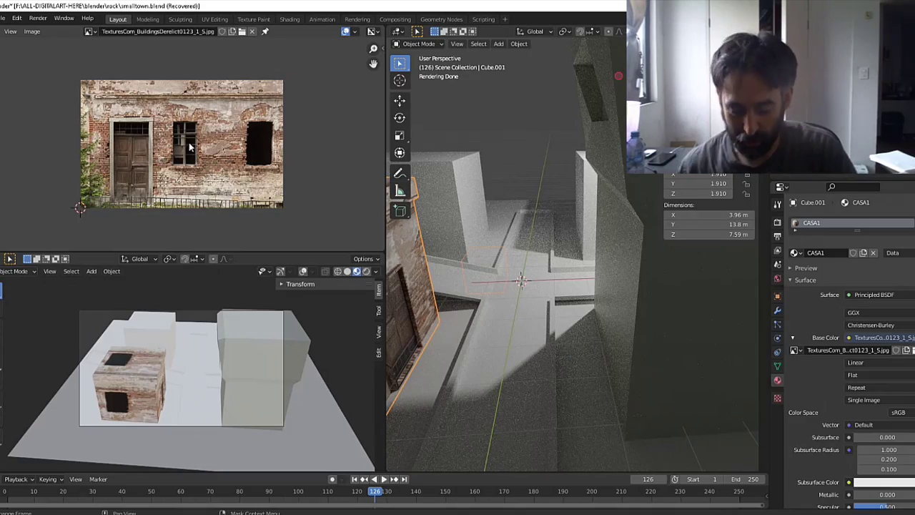
- Set the main 3D view to material preview and inspect the brick texture on the house's walls, door and roof
left_click_drag(486, 265, 607, 282)
scroll(643, 285, "up", 3)
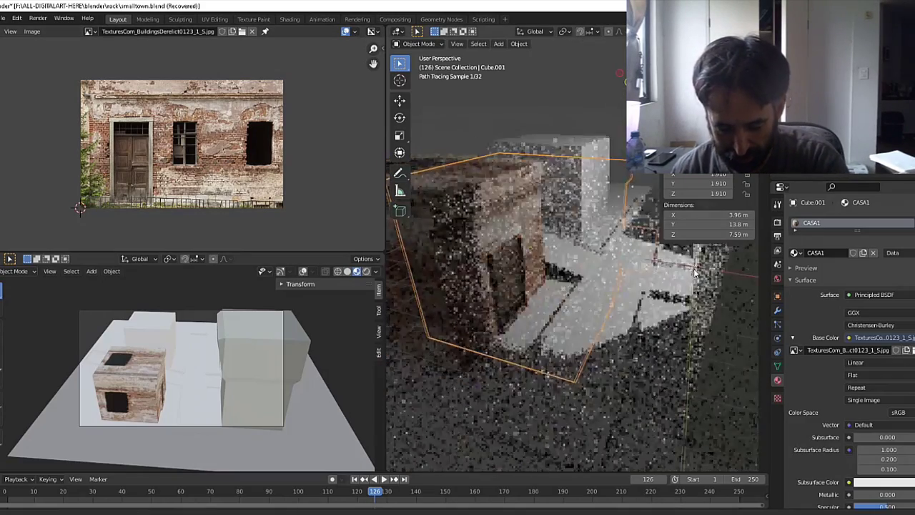
left_click_drag(686, 275, 645, 292)
left_click(741, 44)
mouse_move(623, 248)
left_mouse_down()
mouse_move(604, 239)
mouse_move(607, 229)
left_mouse_up()
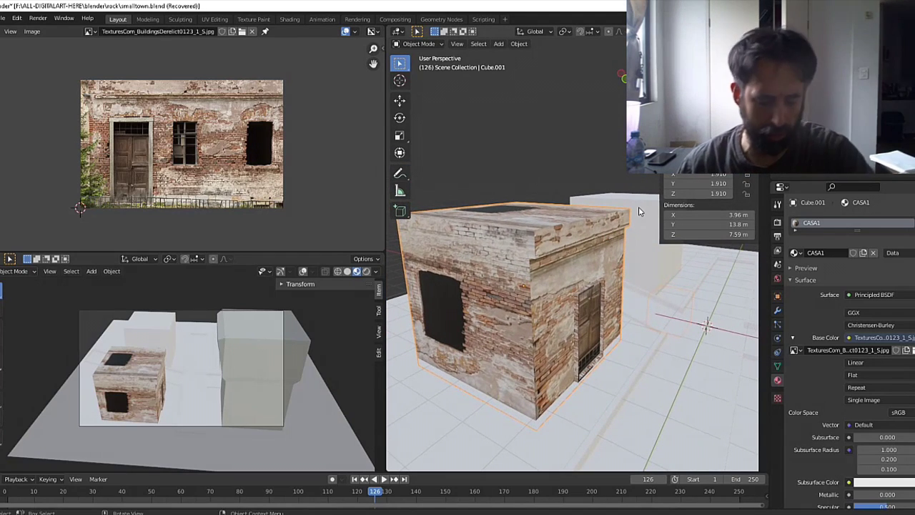
scroll(616, 288, "up", 2)
left_click_drag(617, 288, 534, 335)
left_click_drag(617, 325, 643, 322)
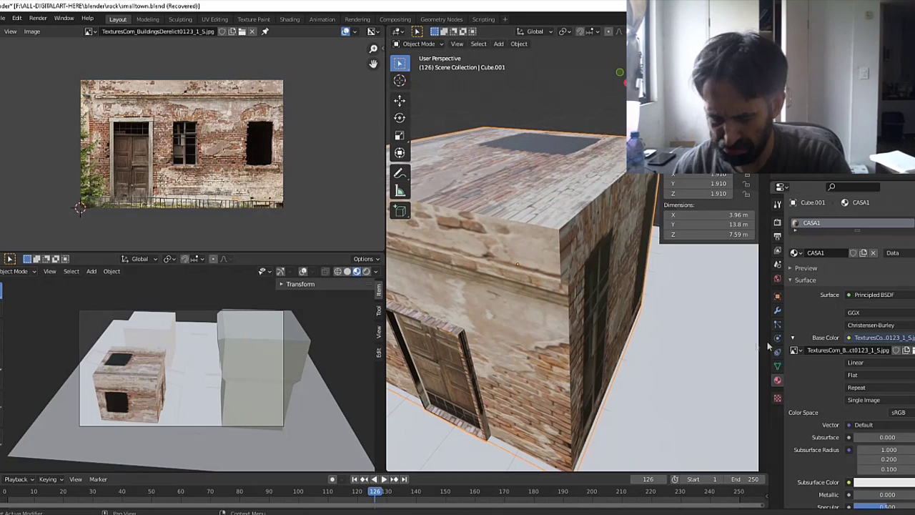
left_click_drag(528, 352, 627, 320)
scroll(599, 343, "down", 2)
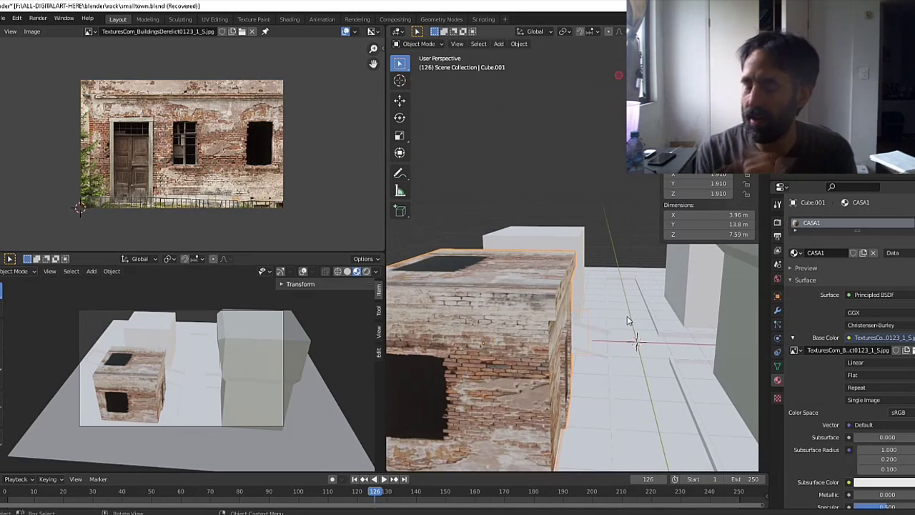